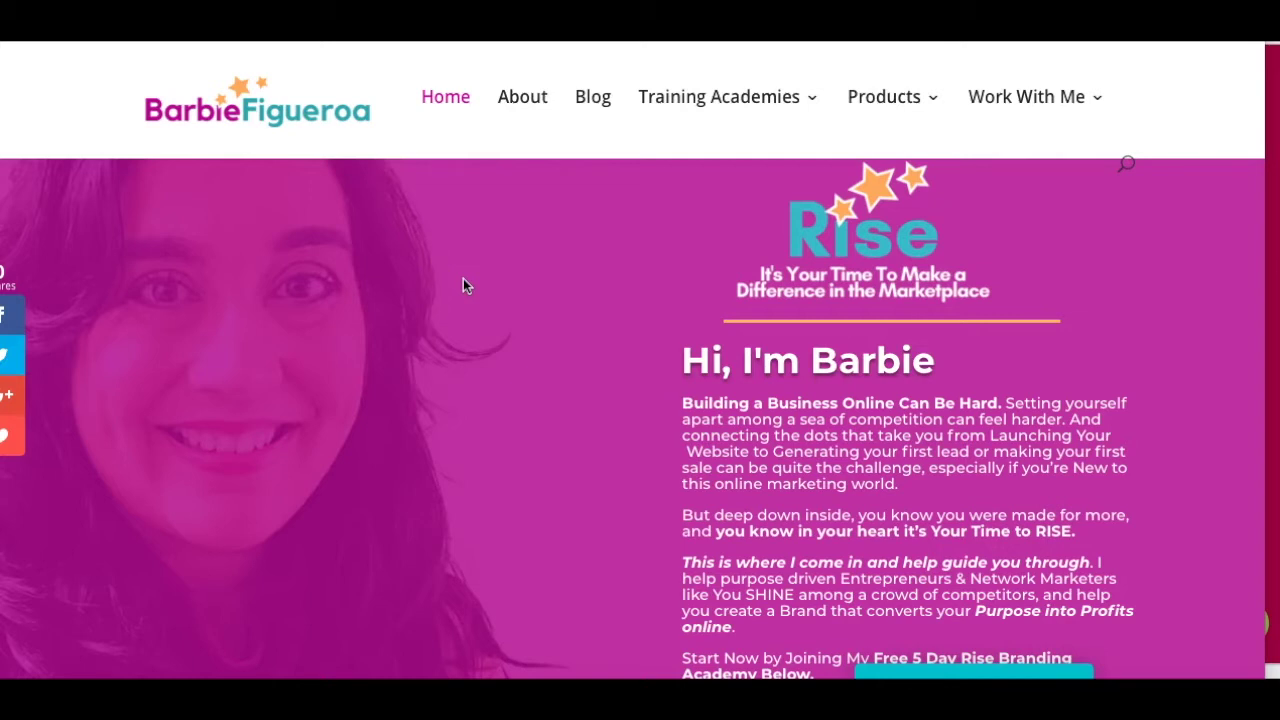
Step: Open the Color Branding for Beginners page from the site's training academies
click(651, 168)
mouse_move(745, 108)
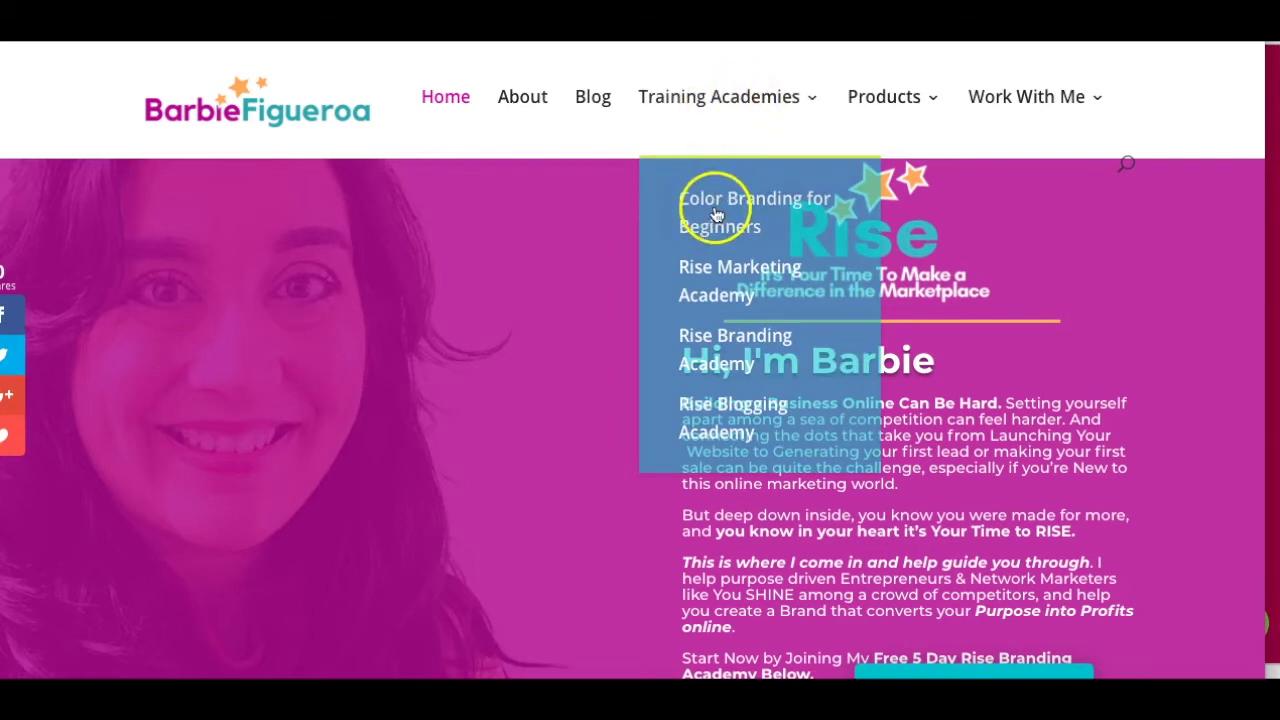
click(716, 290)
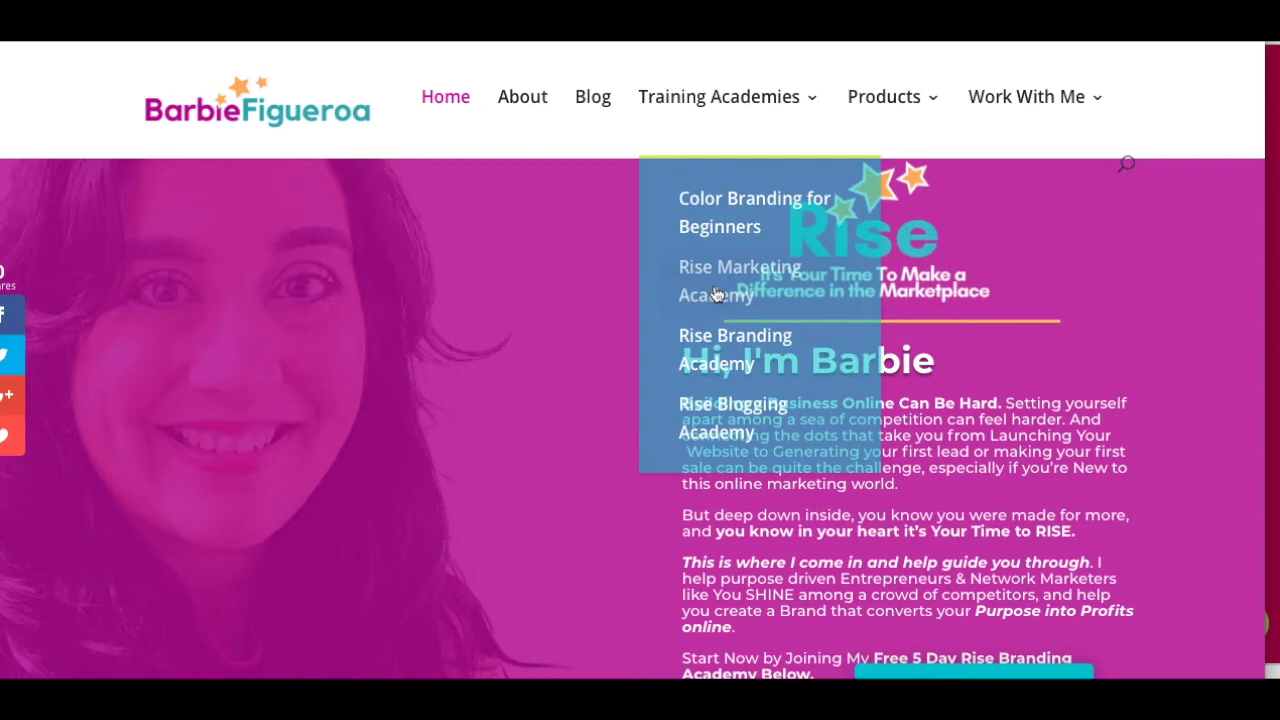
click(729, 230)
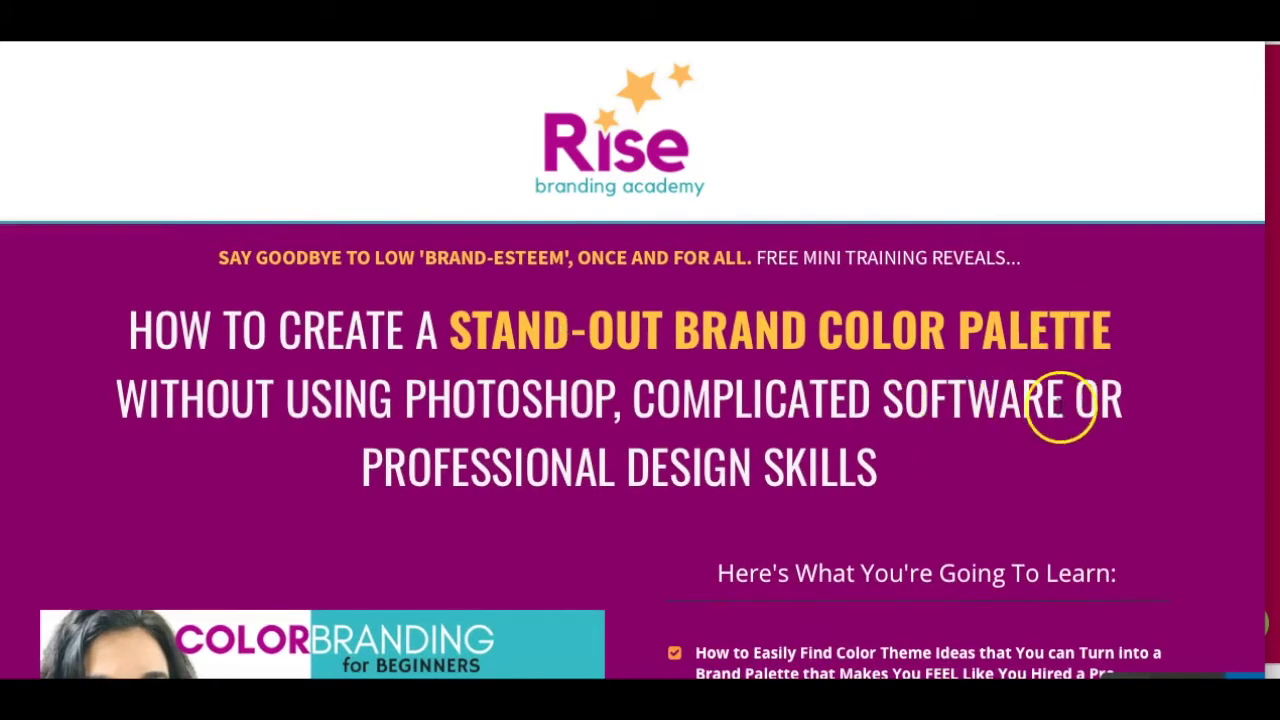
Step: Examine the Color Branding for Beginners landing page, including its headline, list of learning points and author introduction
scroll(1065, 405, down, 2)
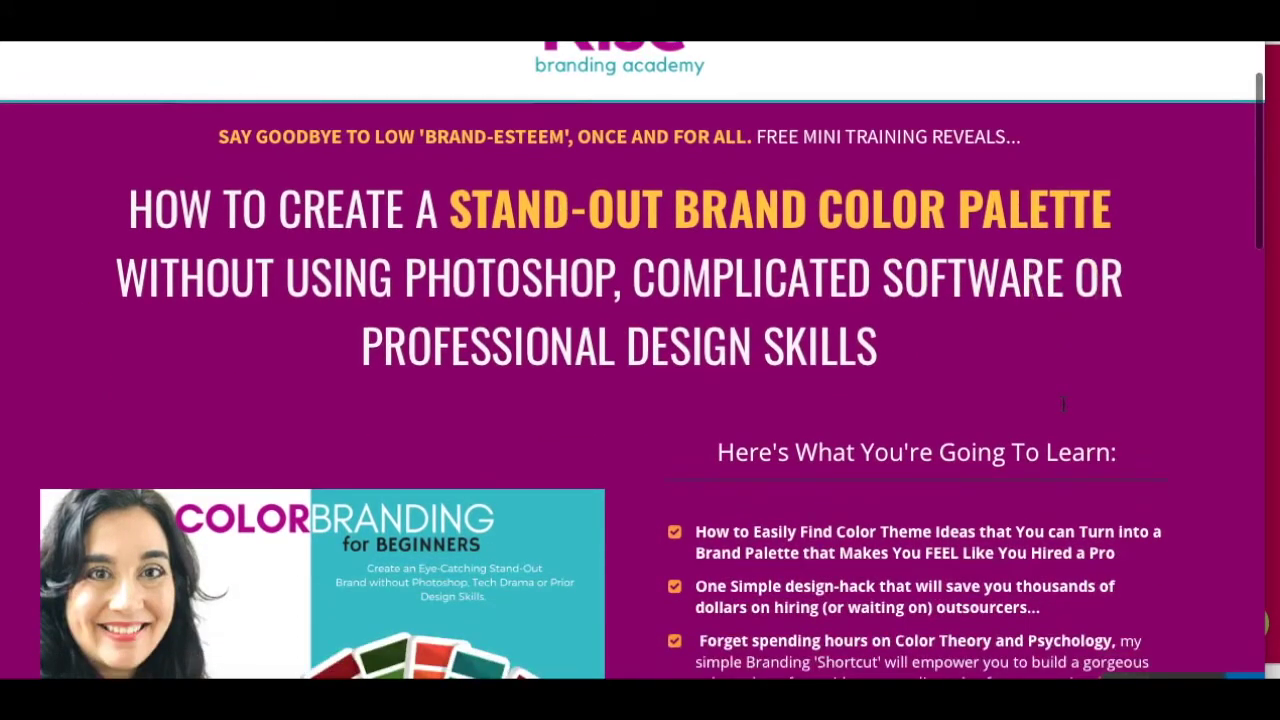
scroll(1065, 405, down, 3)
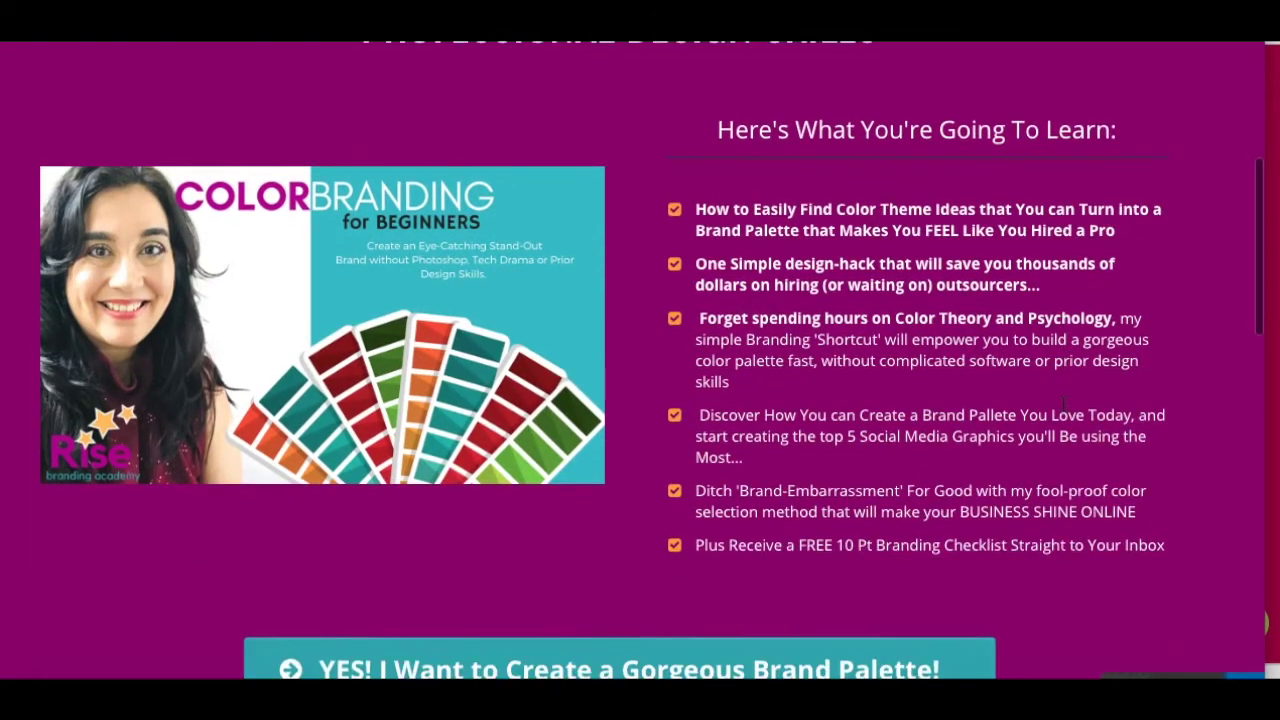
scroll(1065, 405, down, 4)
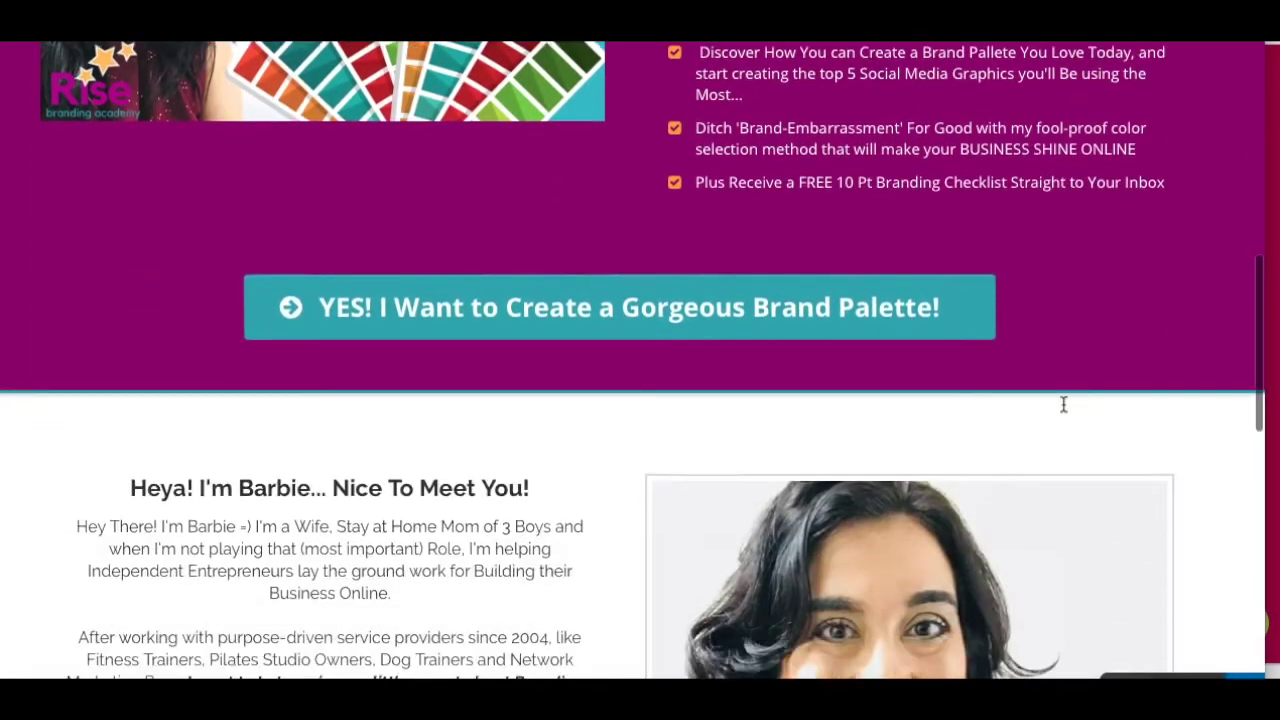
scroll(1064, 404, down, 2)
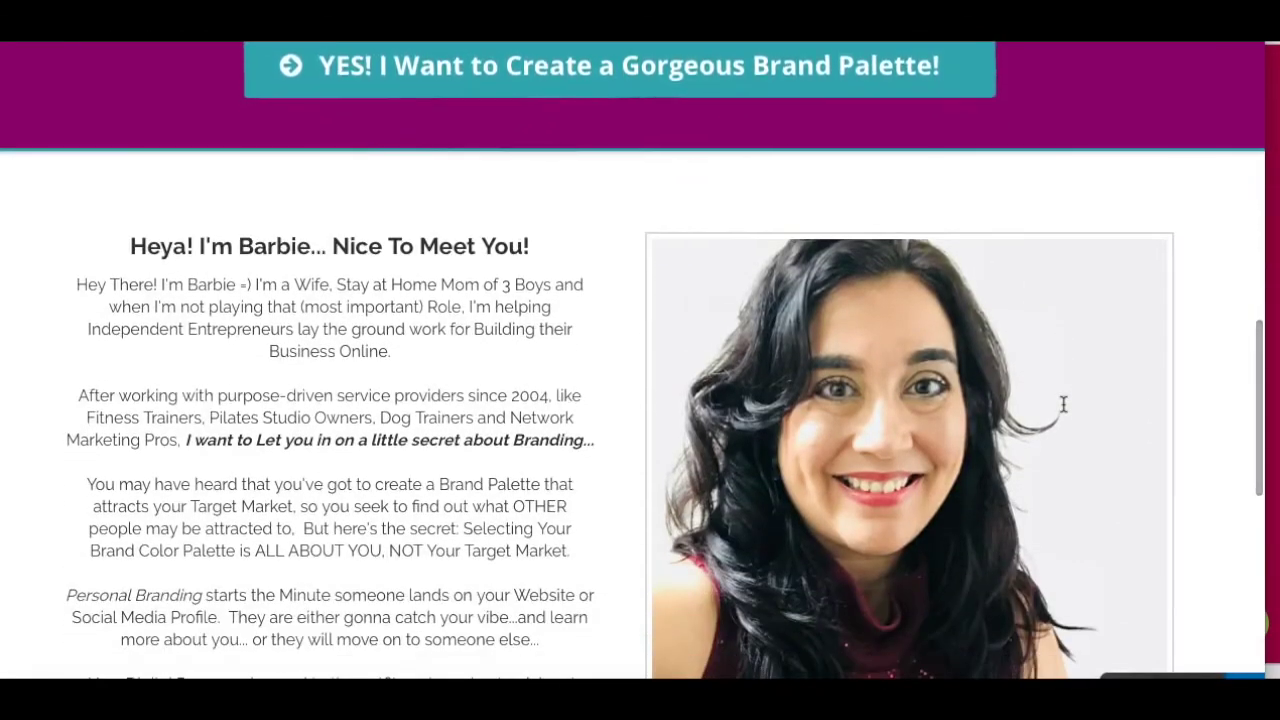
scroll(1064, 404, down, 1)
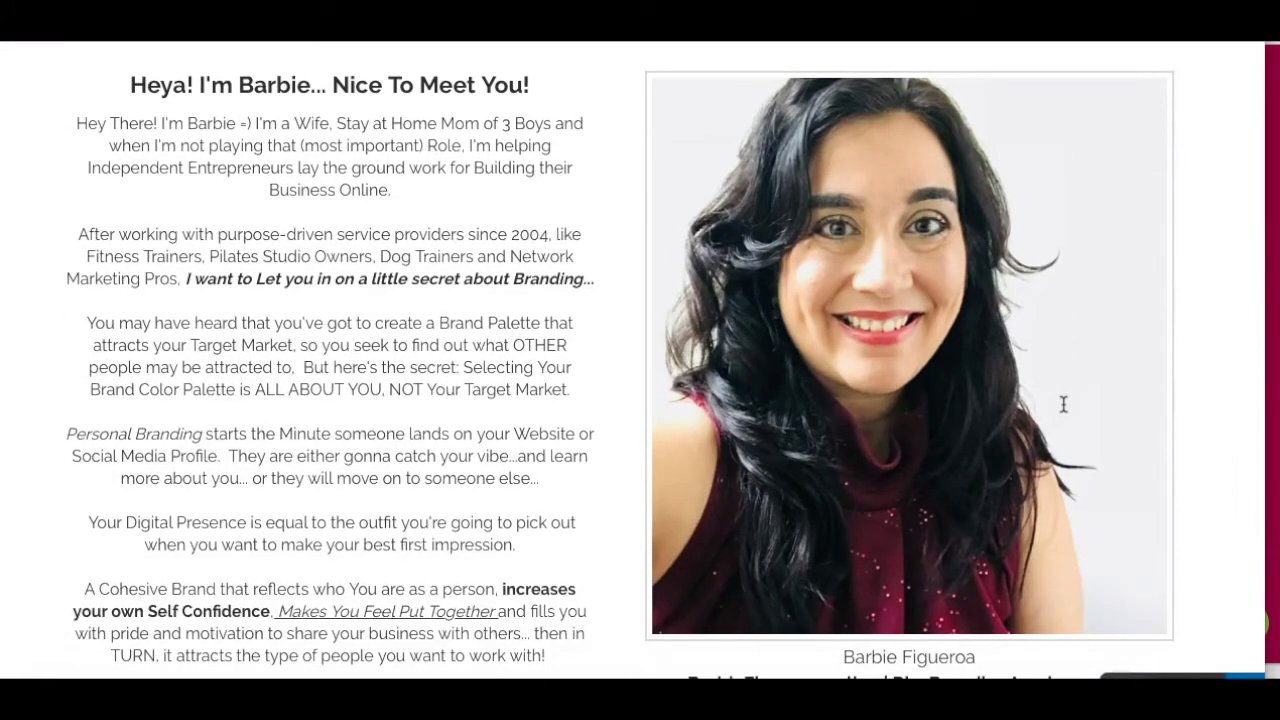
scroll(1064, 404, down, 3)
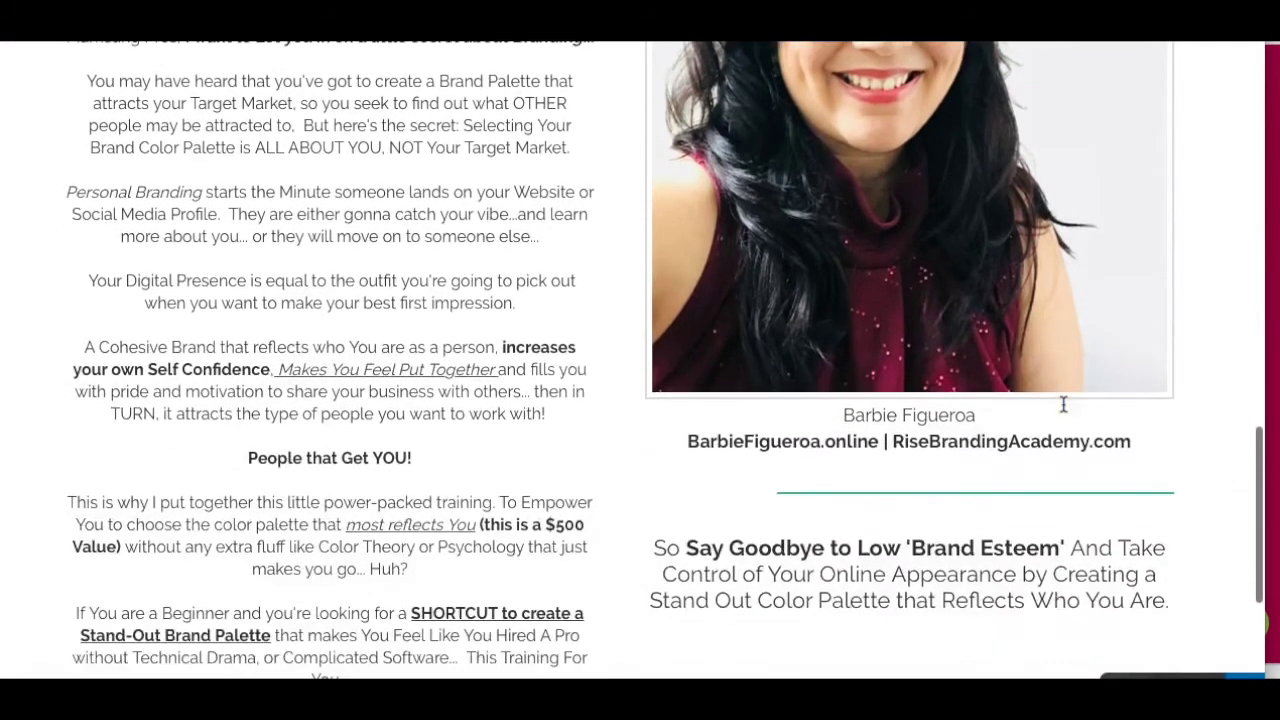
scroll(1064, 404, down, 3)
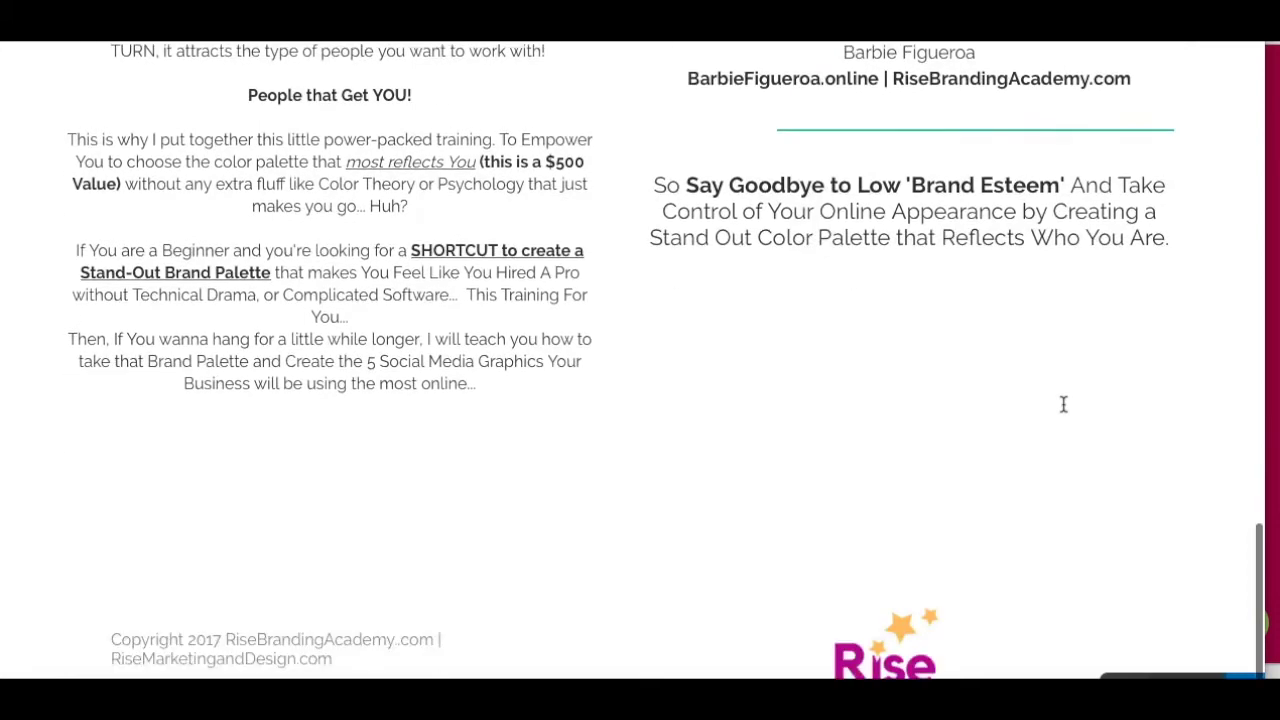
scroll(1064, 404, up, 5)
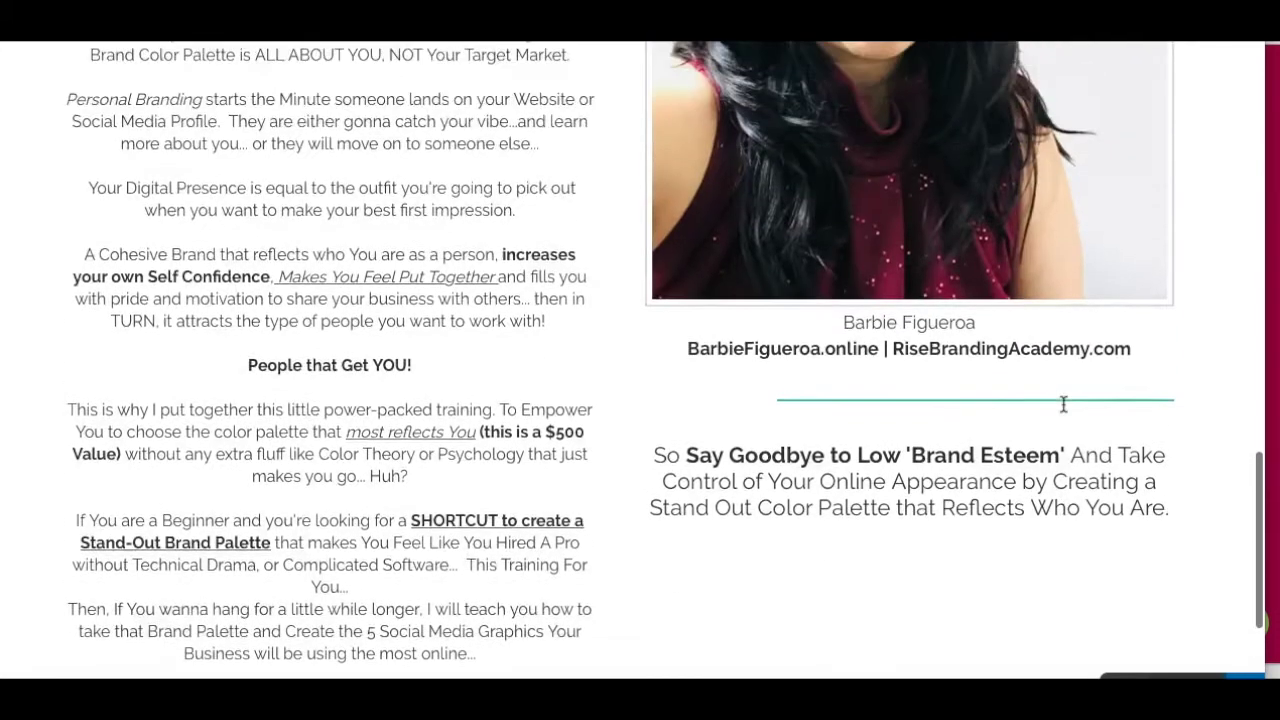
scroll(1064, 404, up, 12)
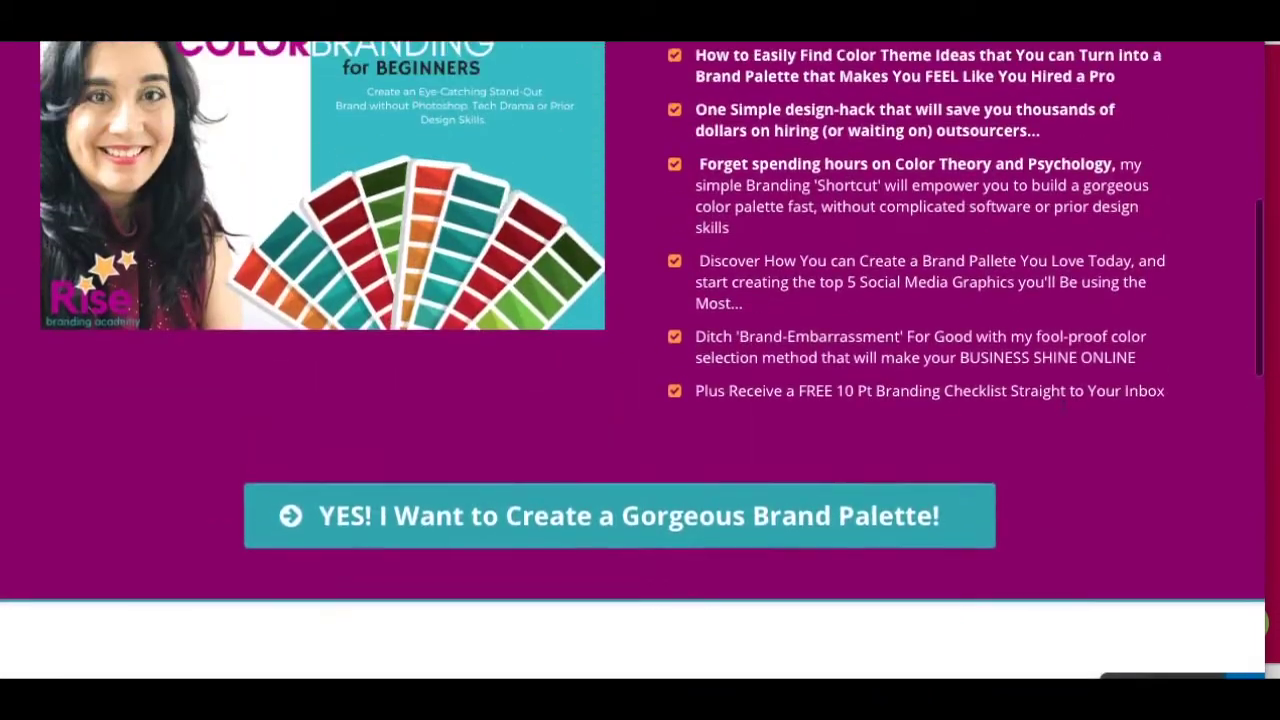
scroll(1064, 404, up, 4)
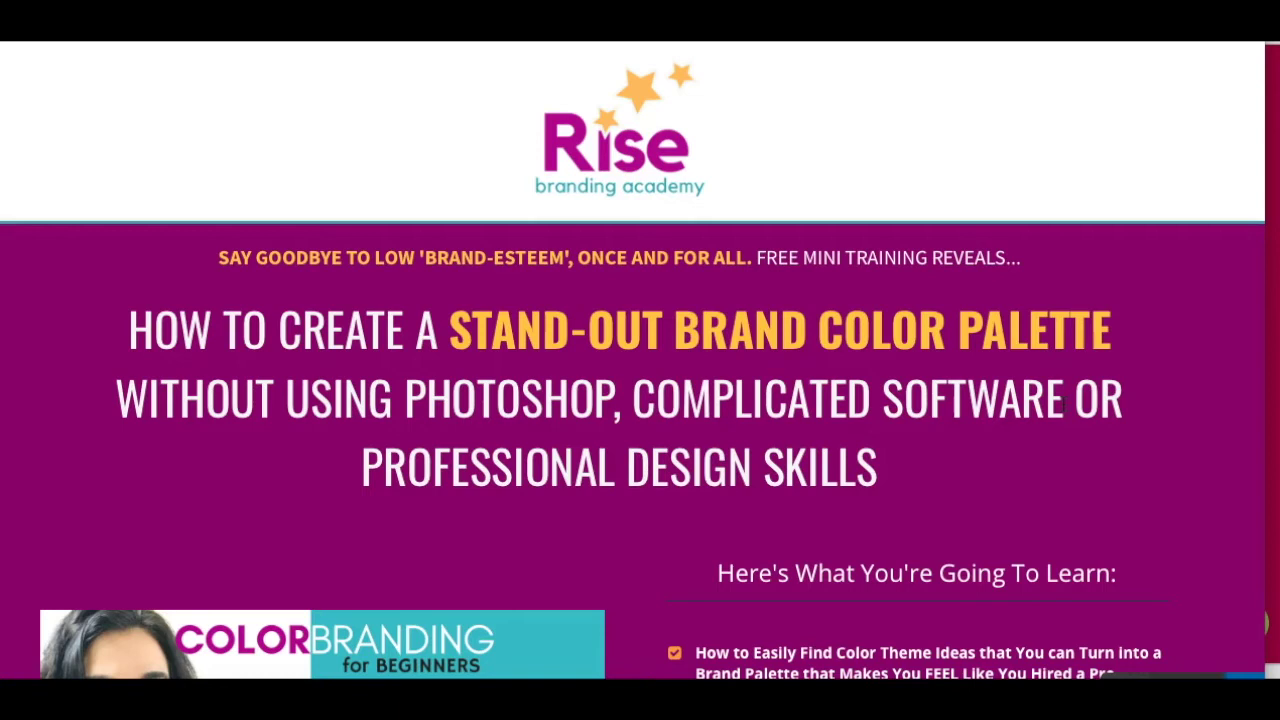
scroll(1064, 404, down, 3)
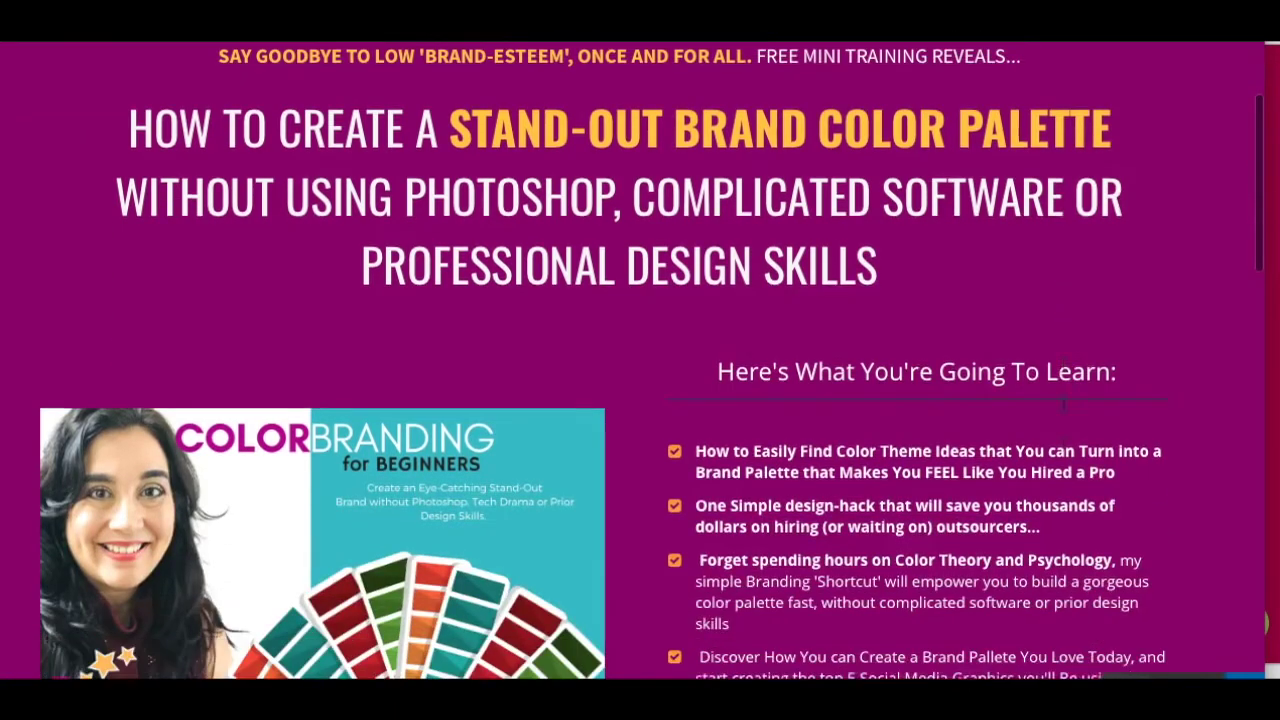
scroll(1064, 404, down, 3)
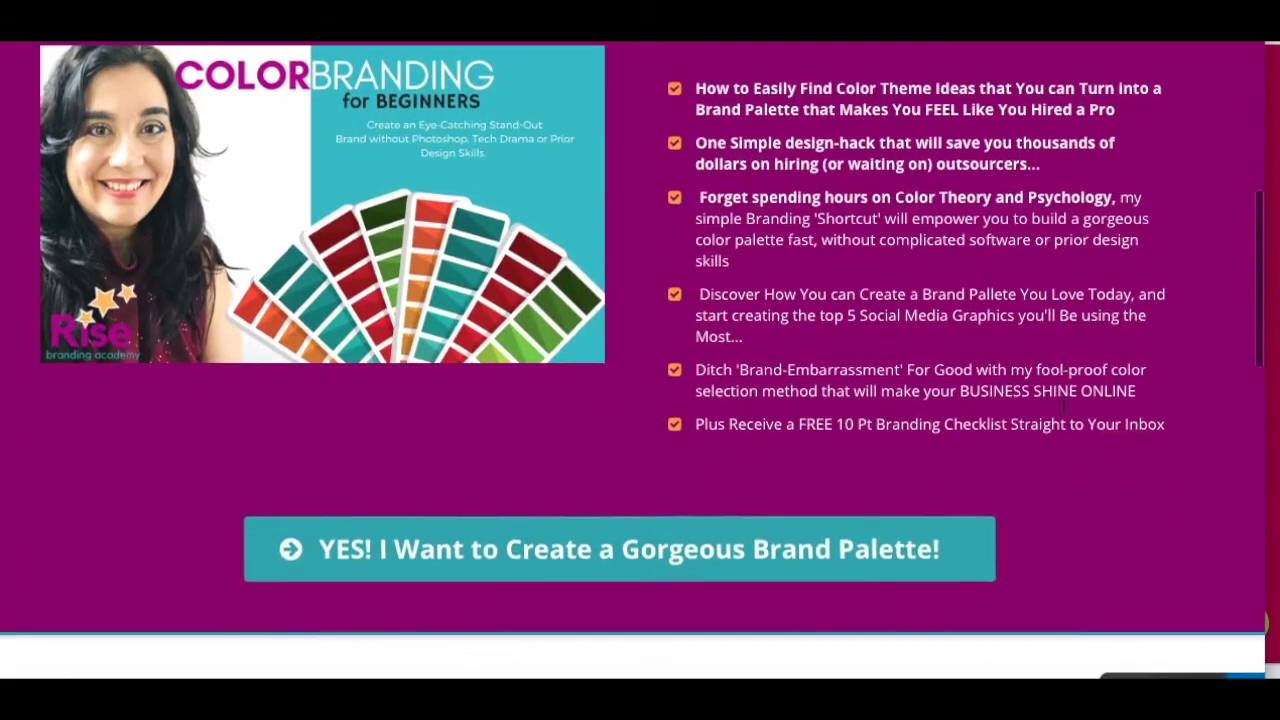
Step: View the sign-up form behind the landing page's brand palette offer and return to the website's home page
click(731, 551)
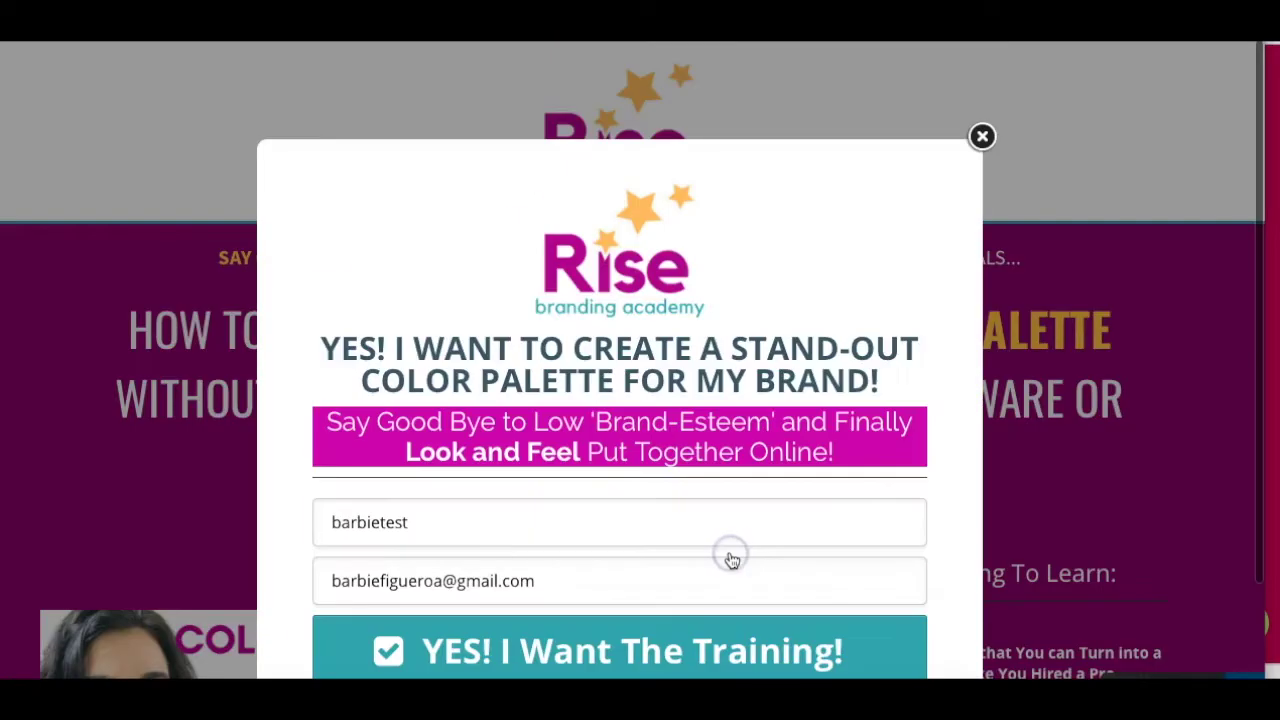
click(985, 138)
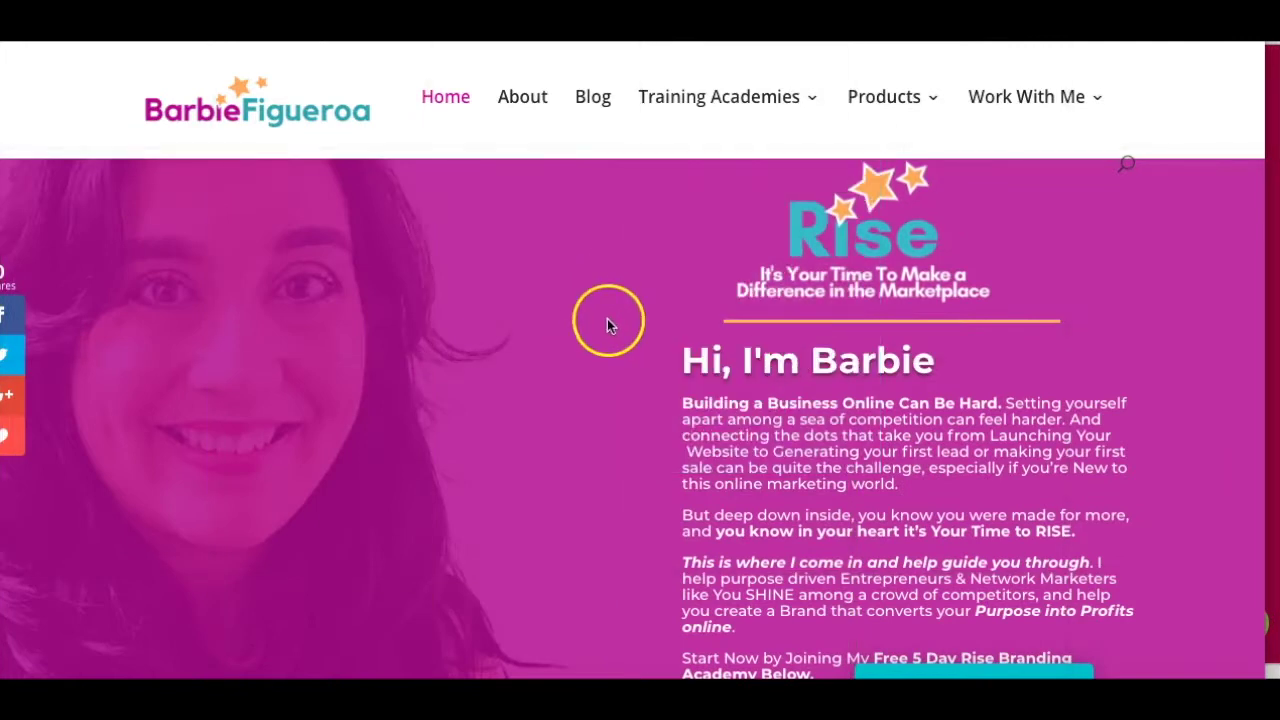
mouse_move(686, 94)
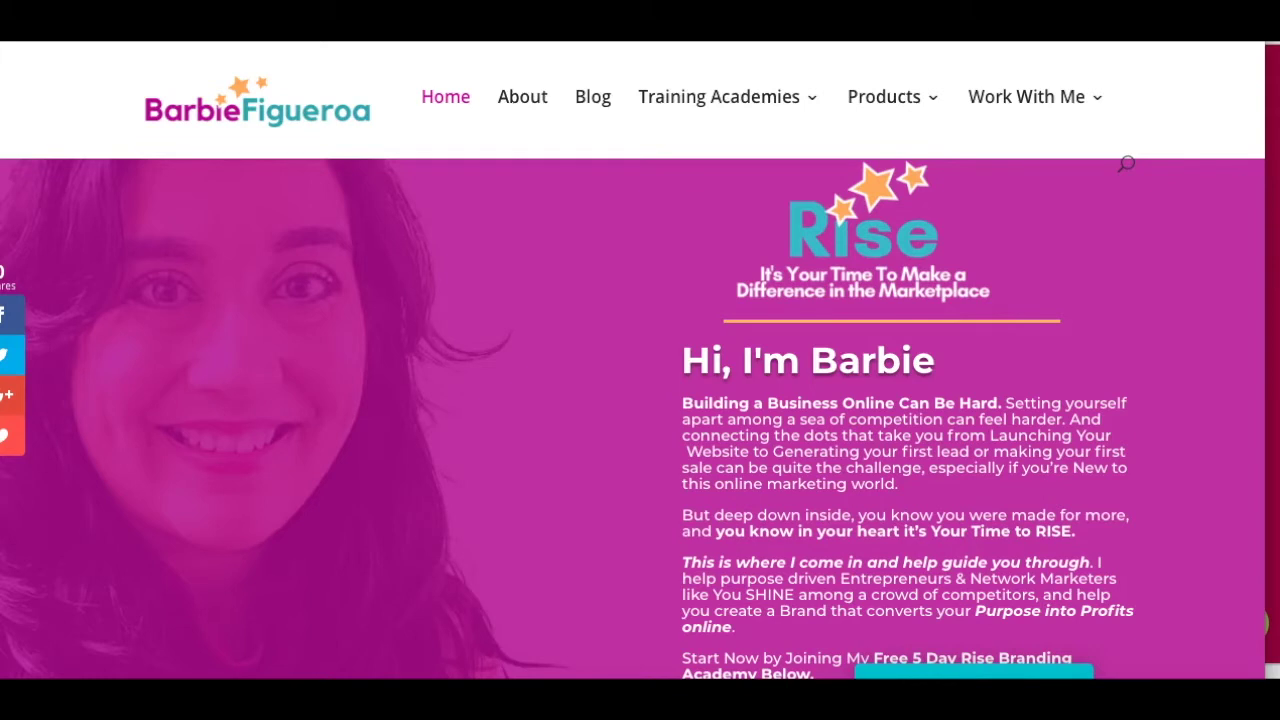
key(super+l)
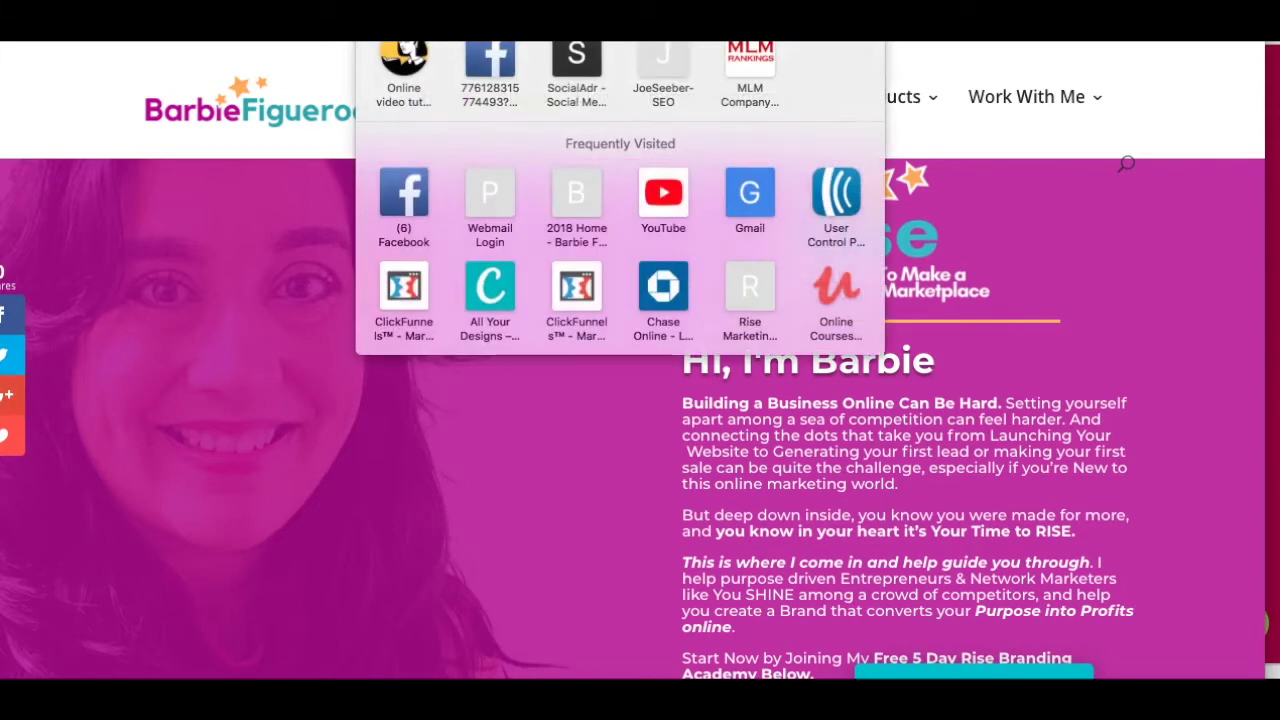
text(barbiefigueroa.online/w)
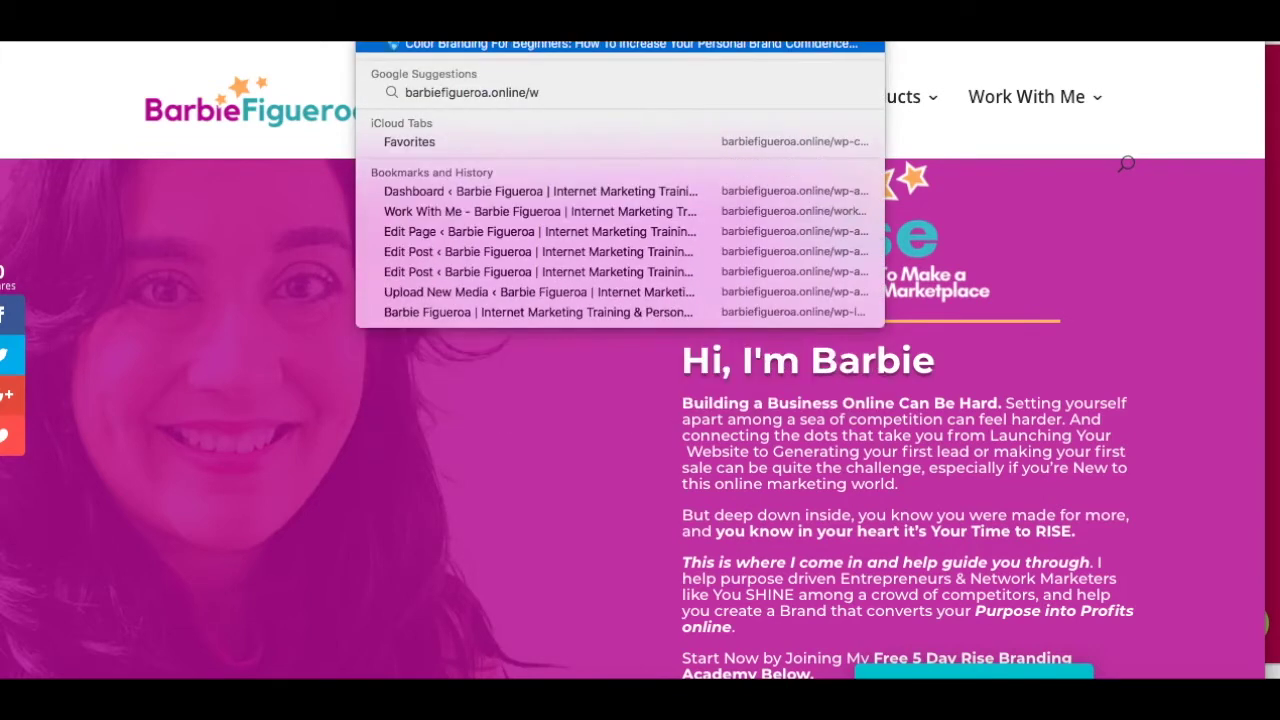
click(143, 281)
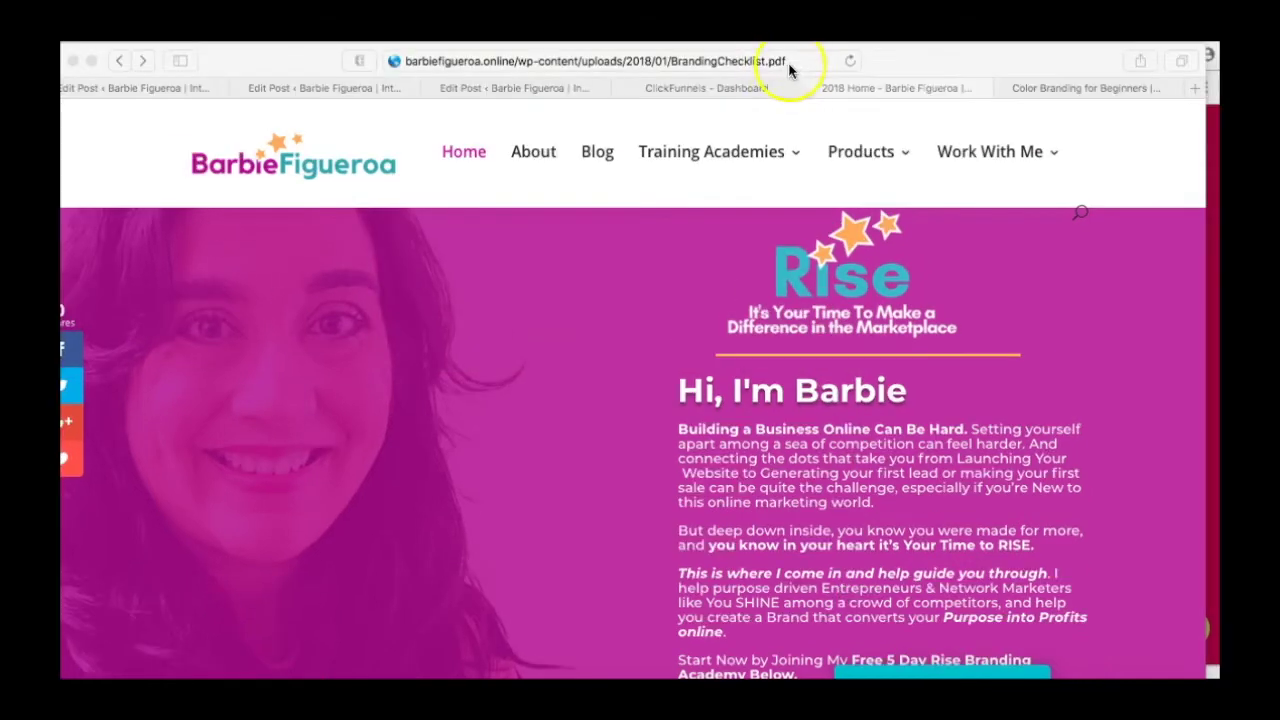
Step: Go to the site's wp-admin address and log in to WordPress with the saved username and password
click(790, 68)
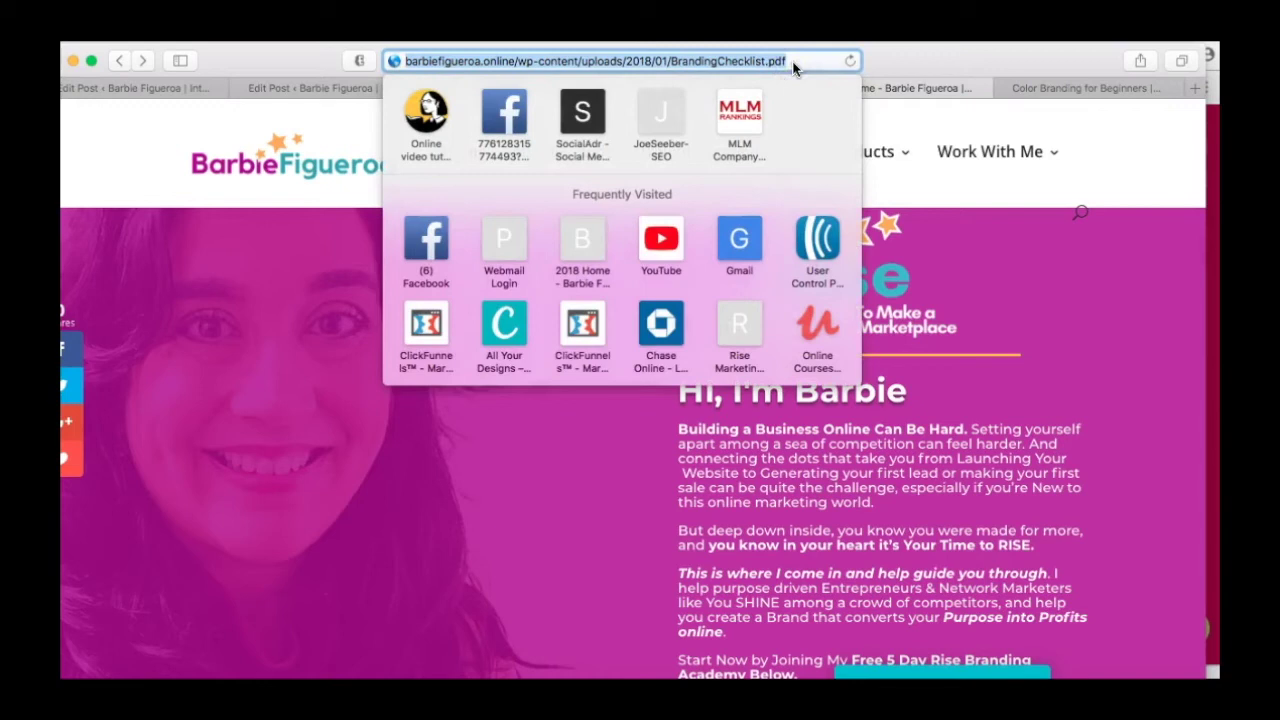
text(barbiefigueroa.online/)
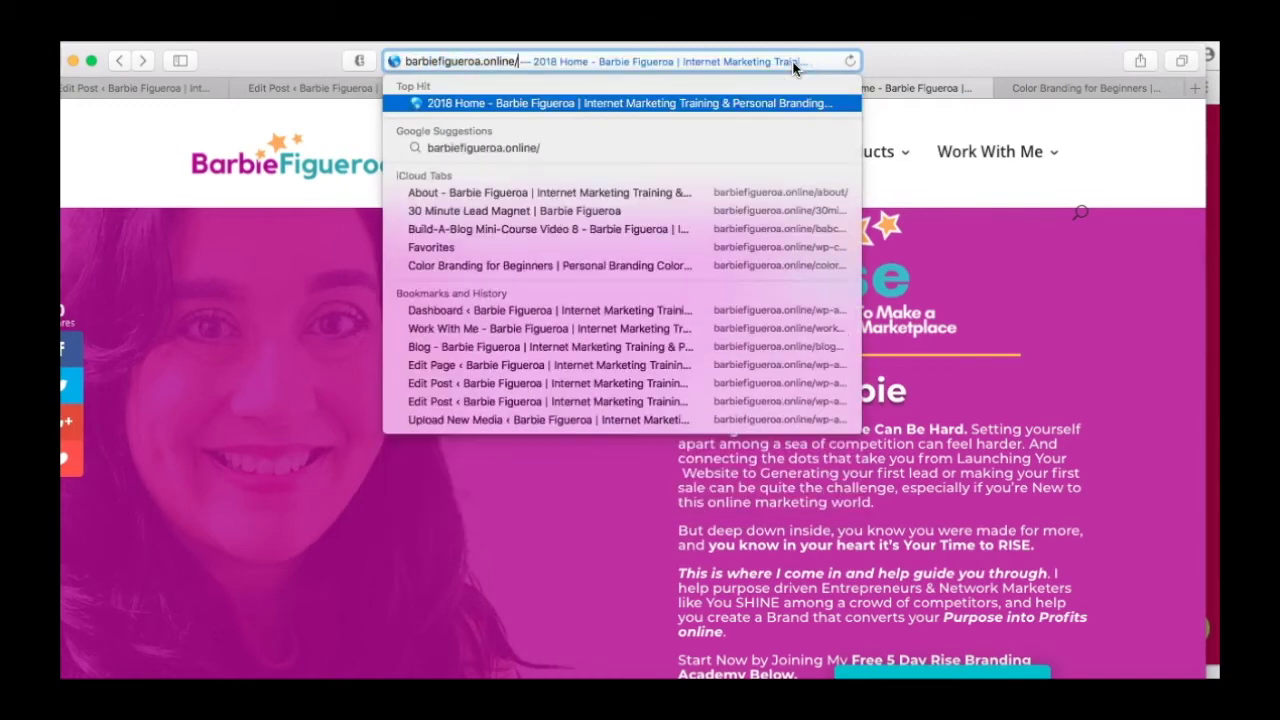
text(wp-admin)
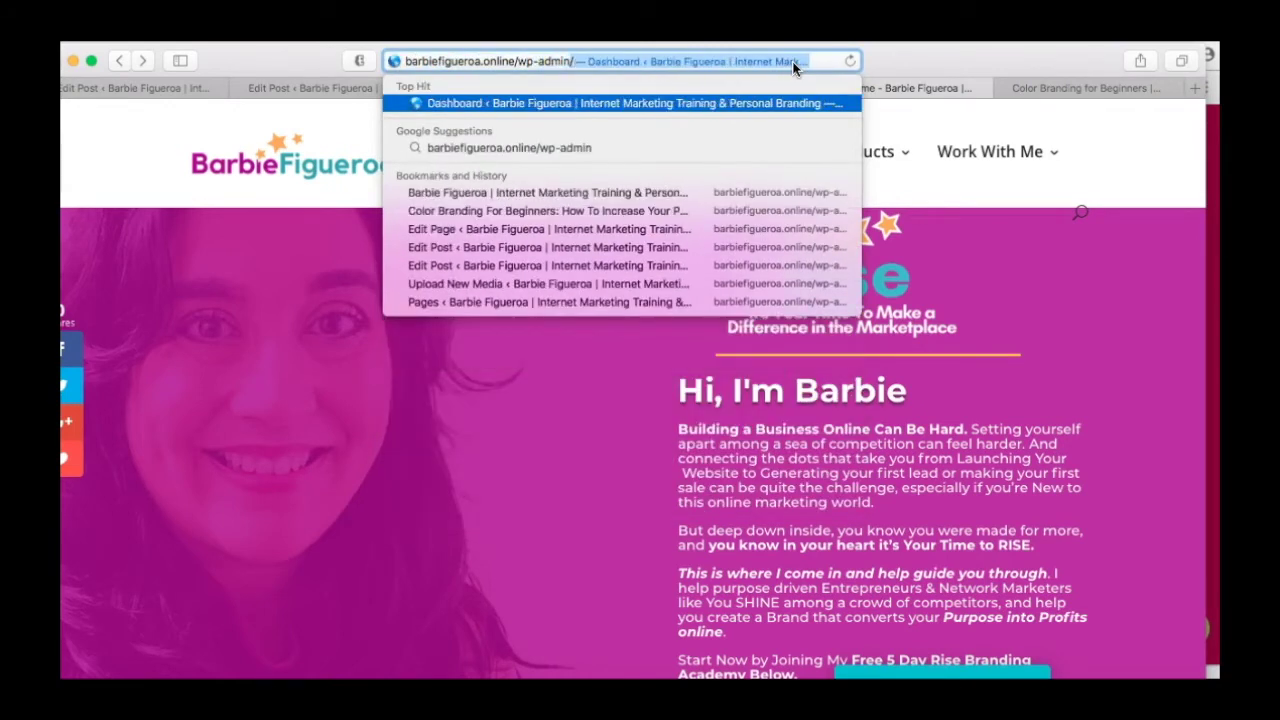
key(Return)
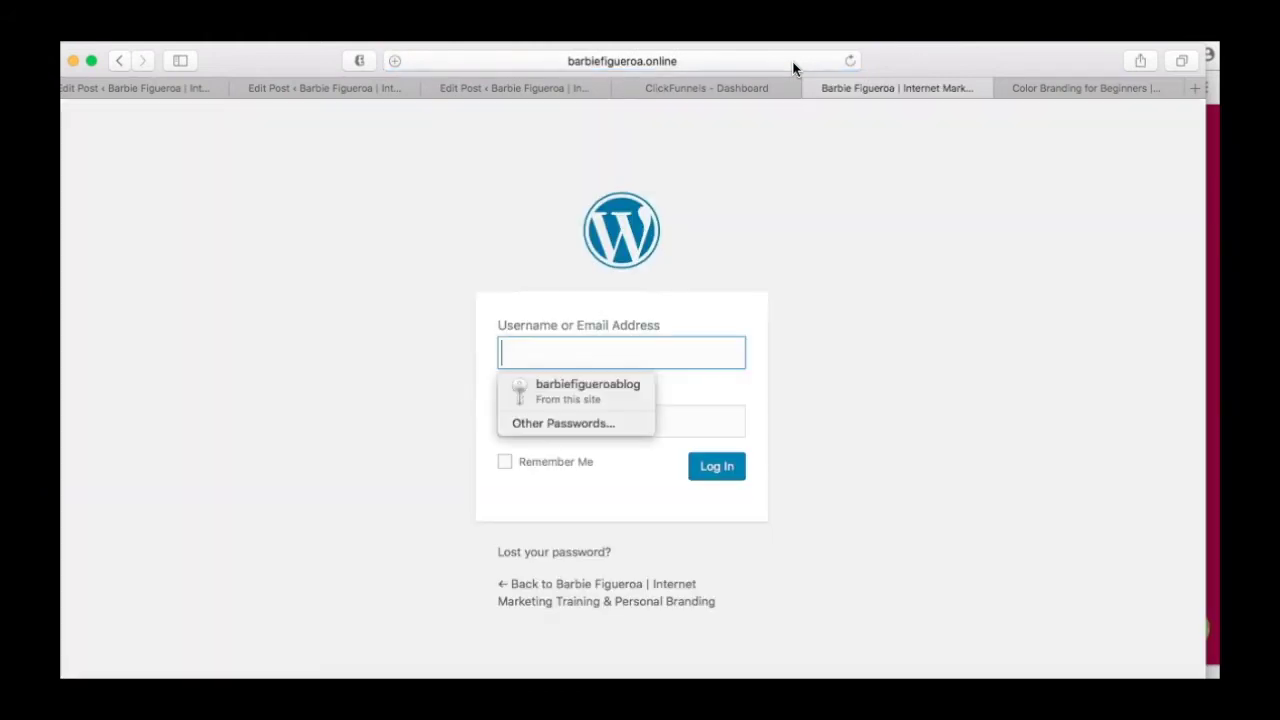
click(580, 384)
click(716, 468)
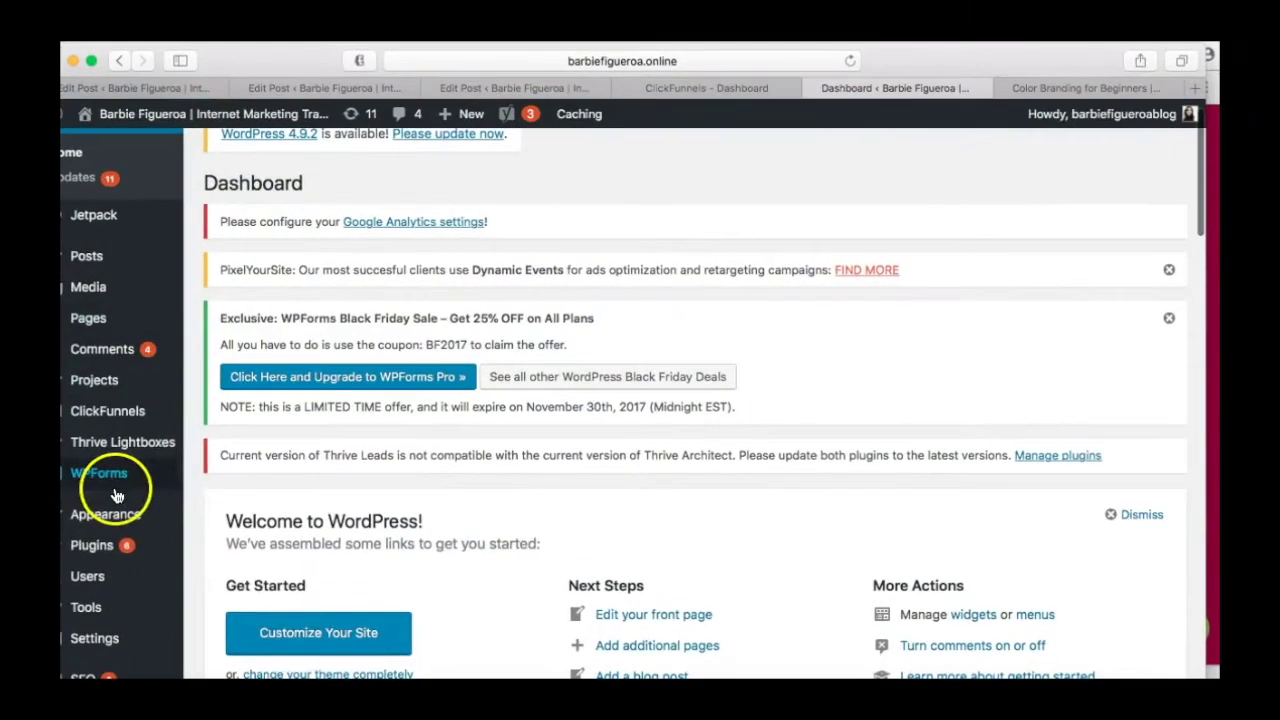
Step: Search the installed WordPress plugins for "clickfunnels" and check the ClickFunnels plugin entry
click(90, 545)
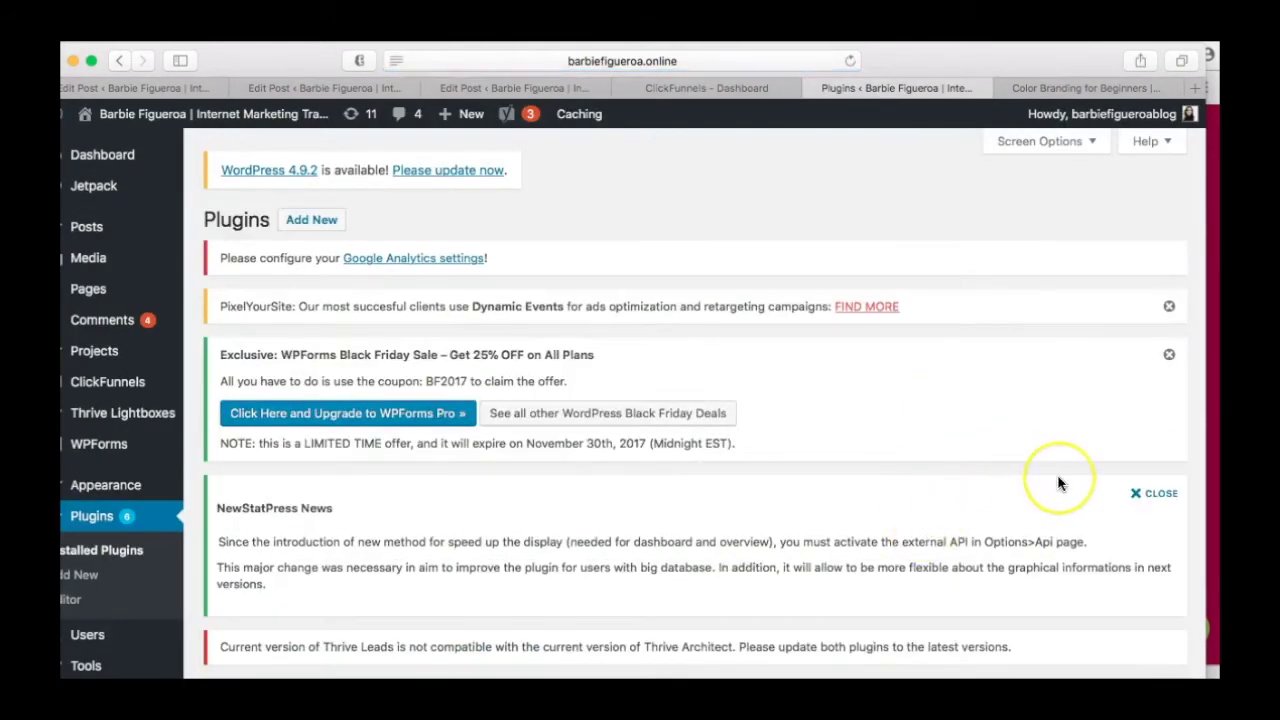
scroll(1060, 484, down, 5)
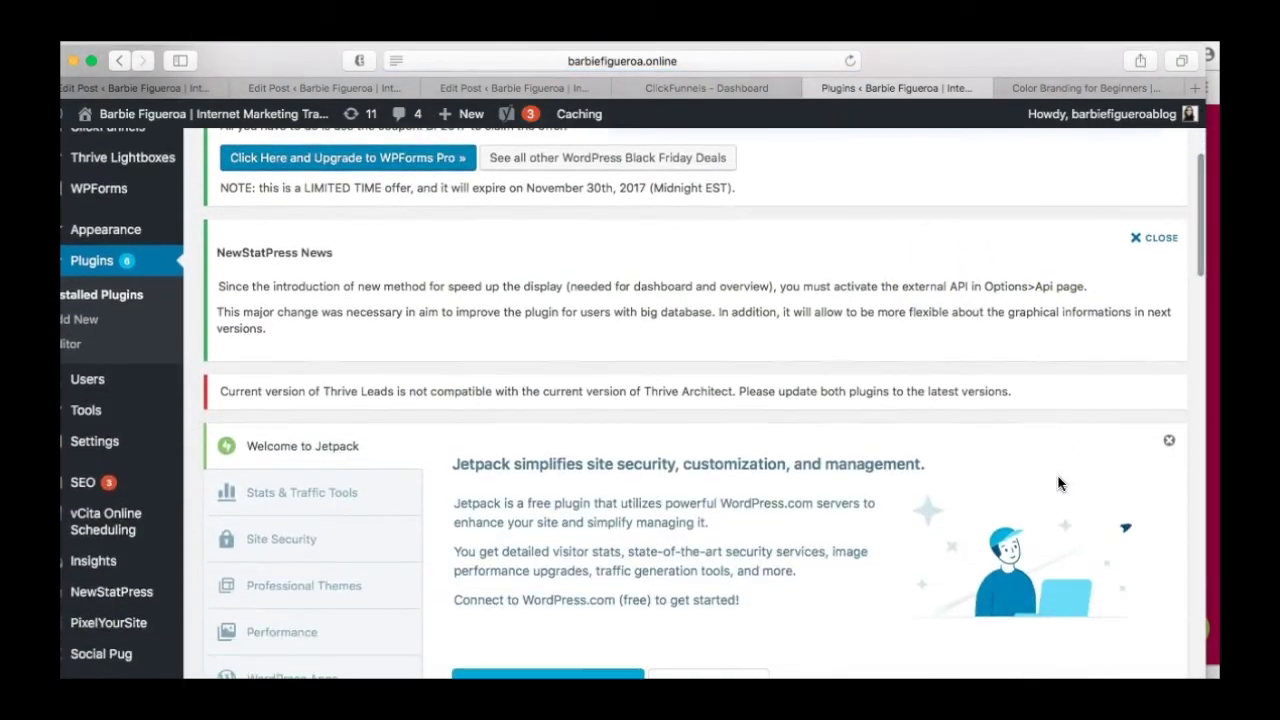
scroll(1060, 484, down, 5)
click(918, 548)
text(clickfunnel)
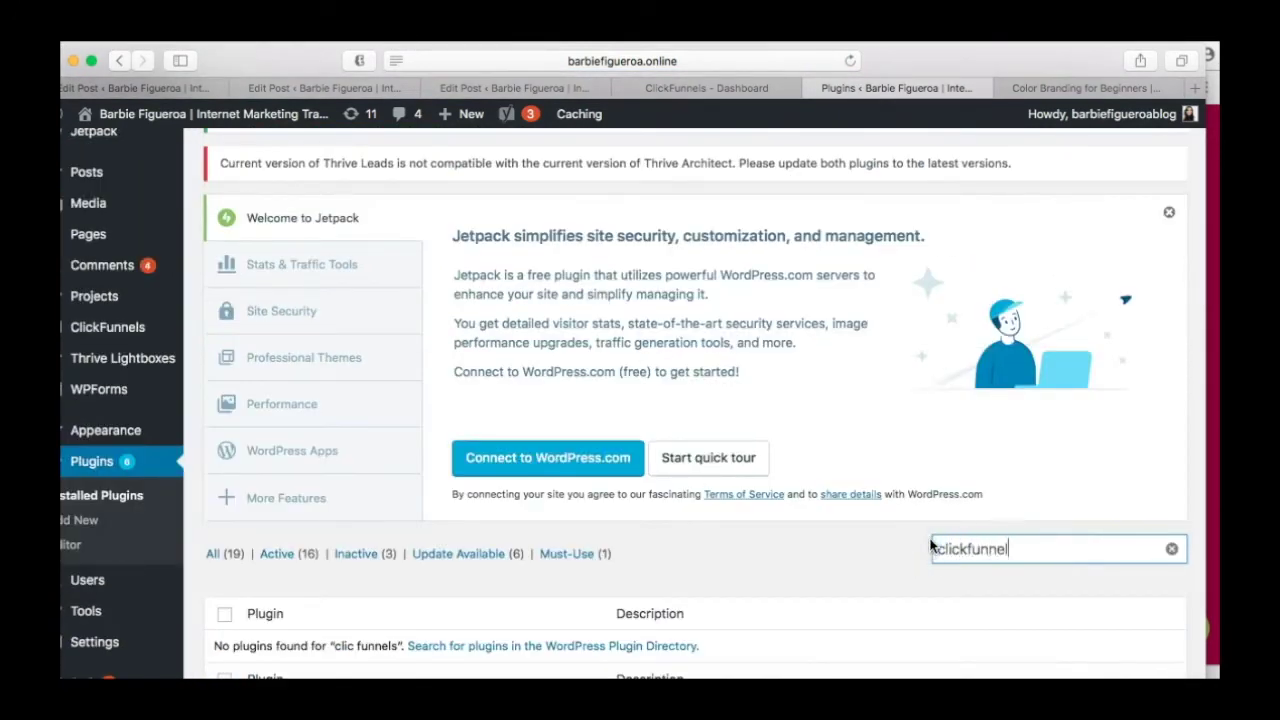
text(s)
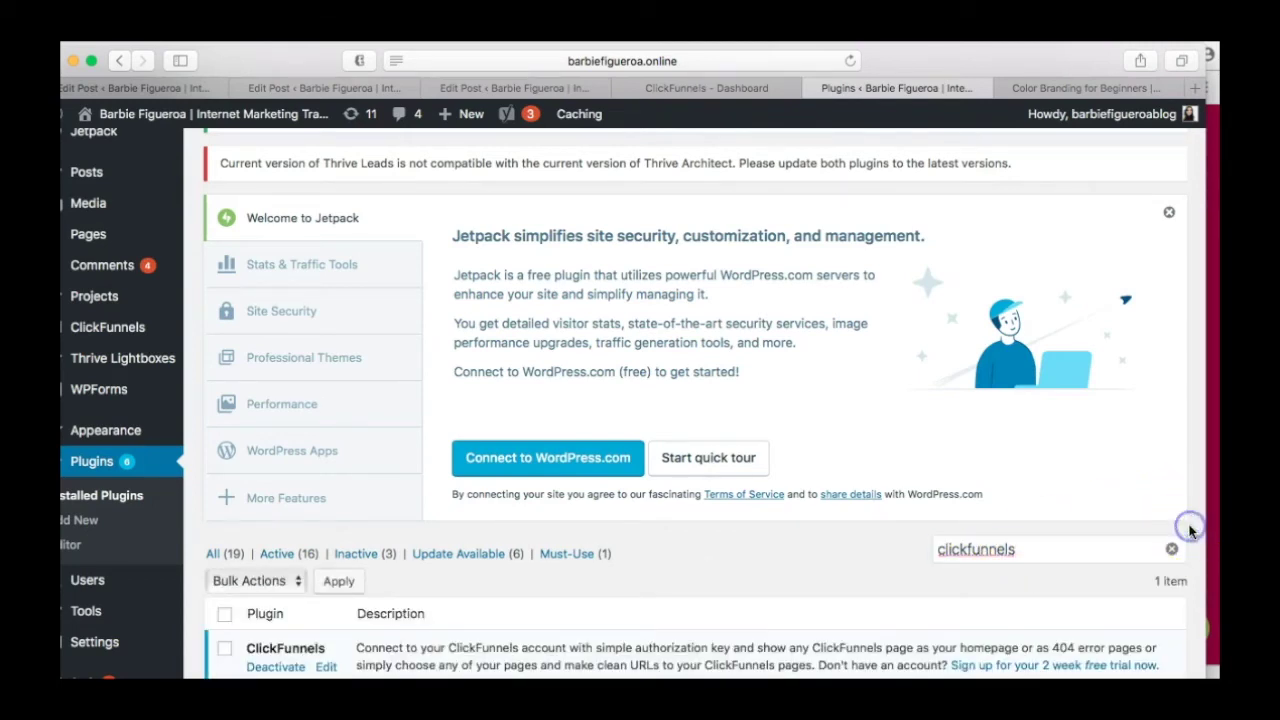
scroll(1190, 533, down, 2)
scroll(1190, 533, down, 4)
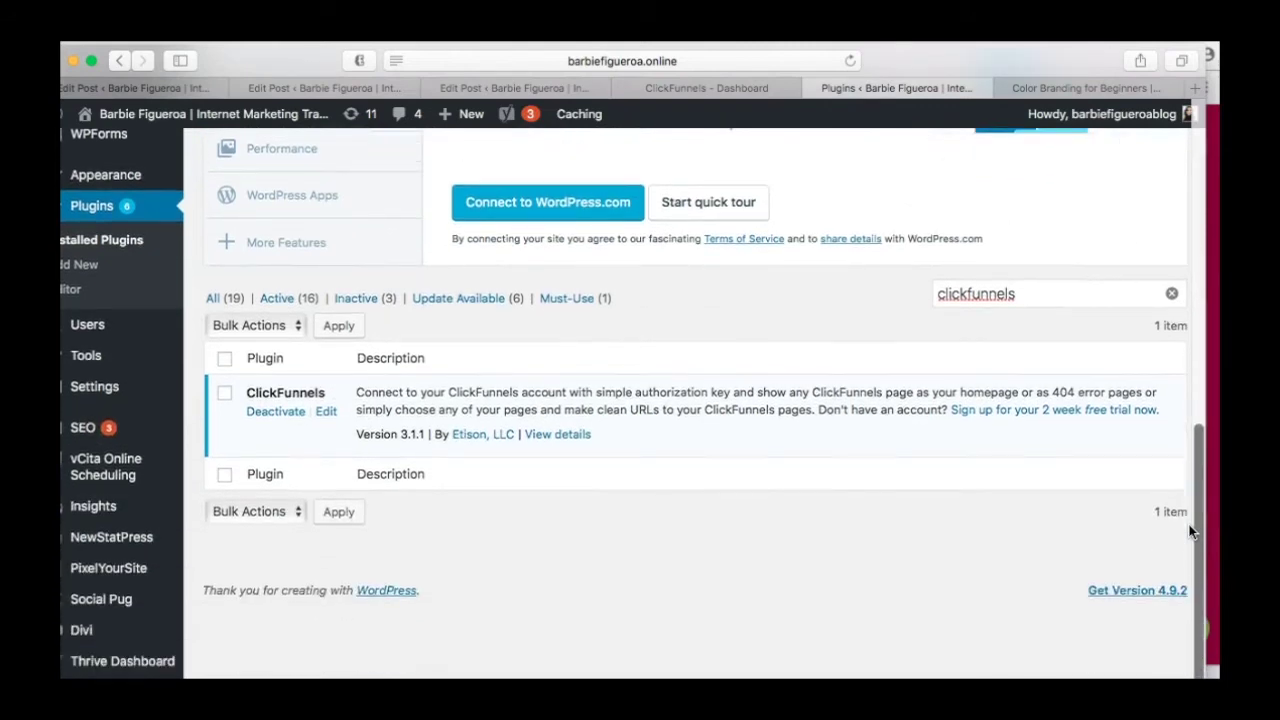
click(268, 421)
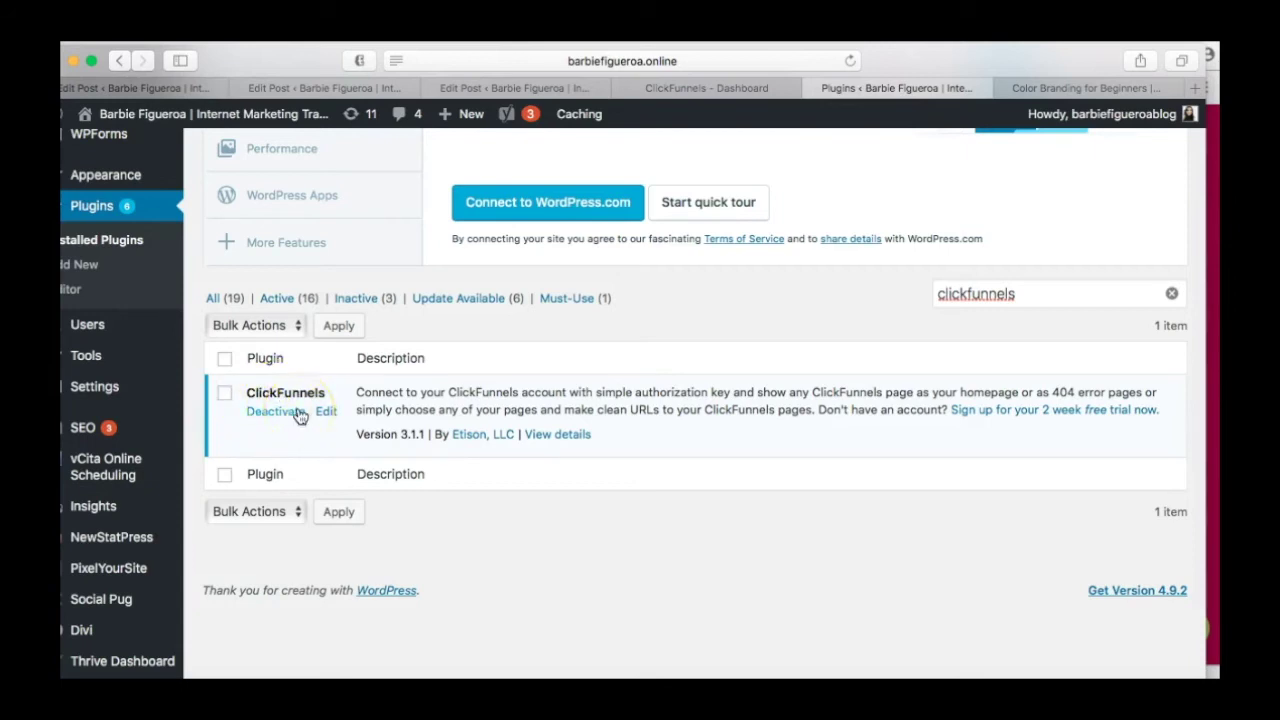
Step: Open the ClickFunnels plugin's list of pages in the WordPress admin
mouse_move(137, 490)
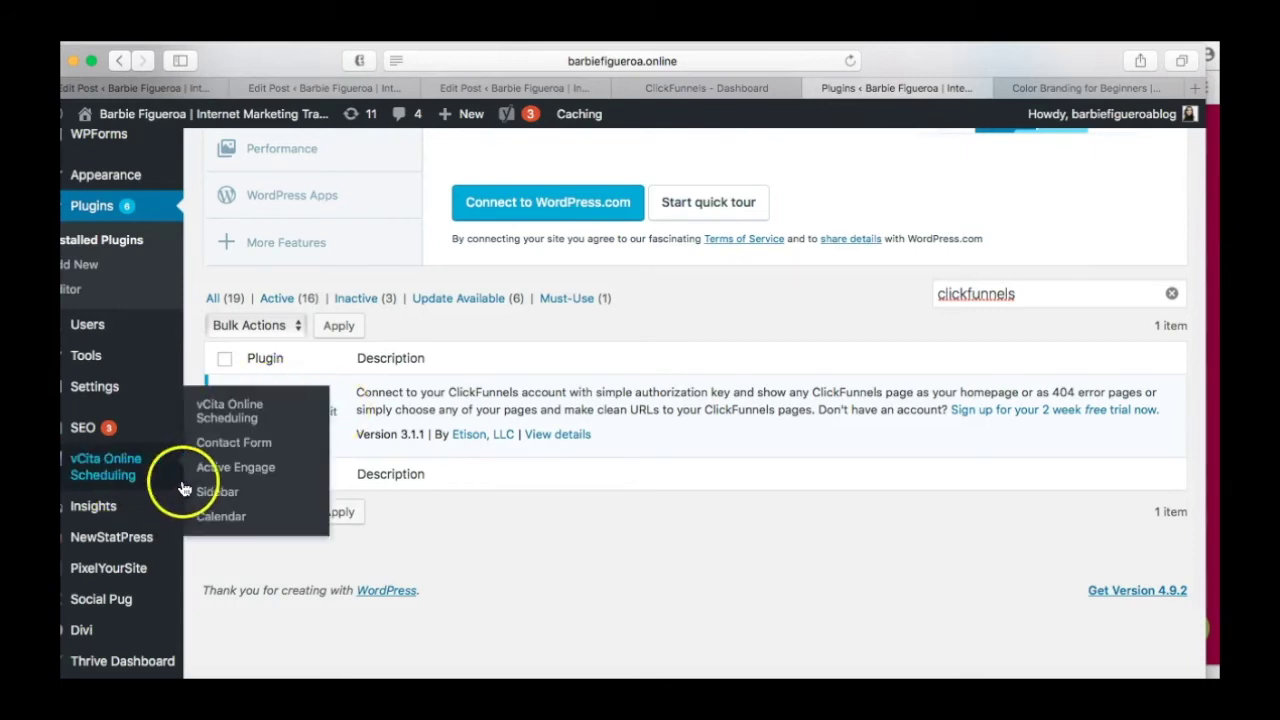
scroll(471, 545, up, 5)
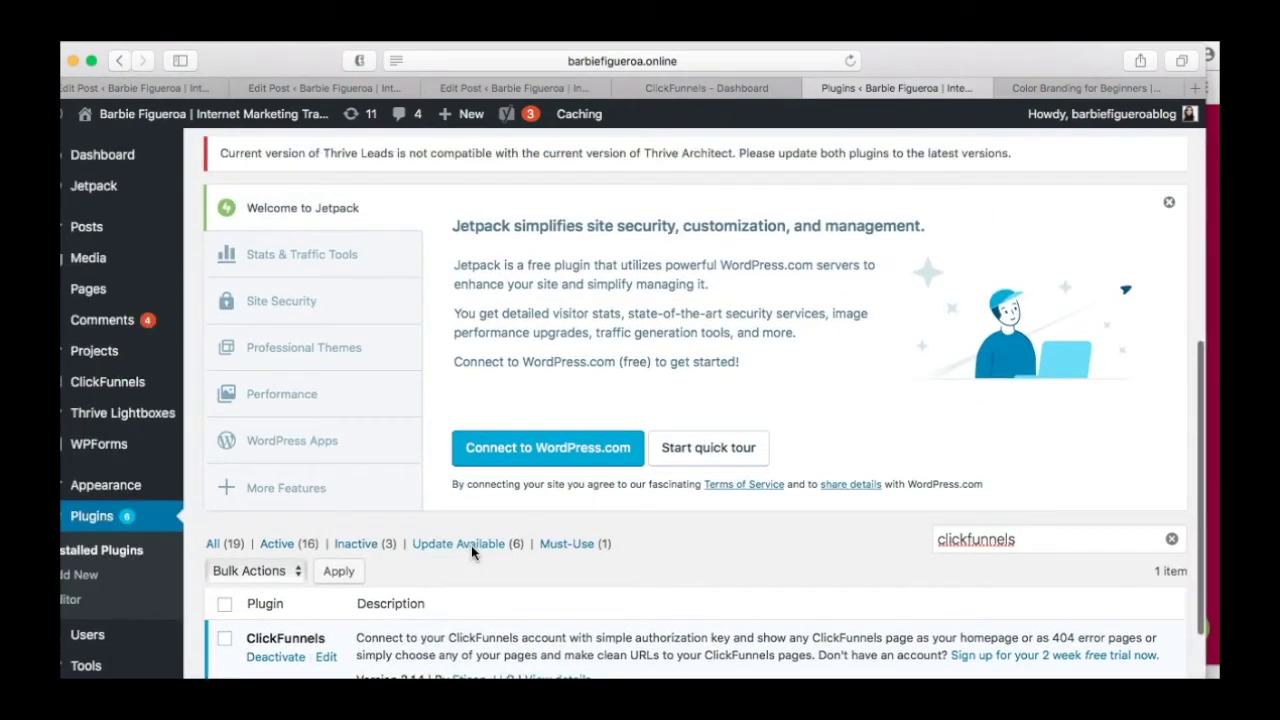
click(100, 383)
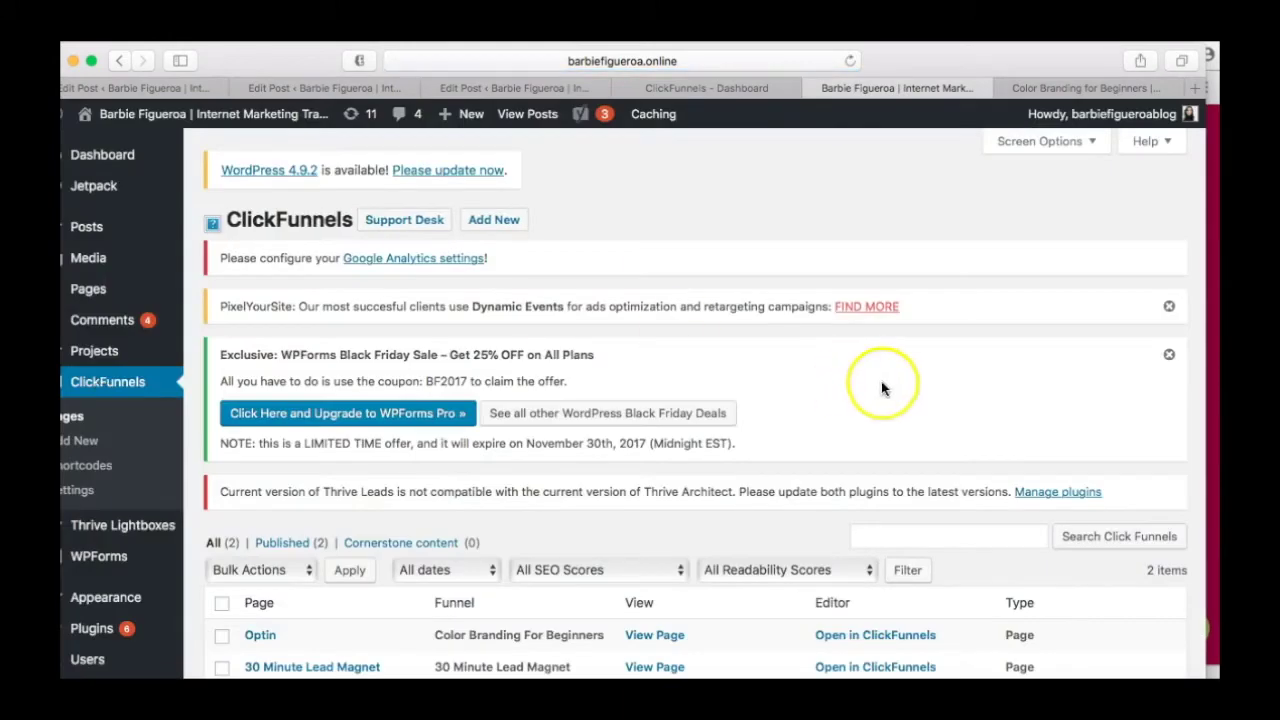
Step: Open the ClickFunnels plugin's settings and examine the account email and authentication token fields of the API connection
scroll(900, 385, down, 3)
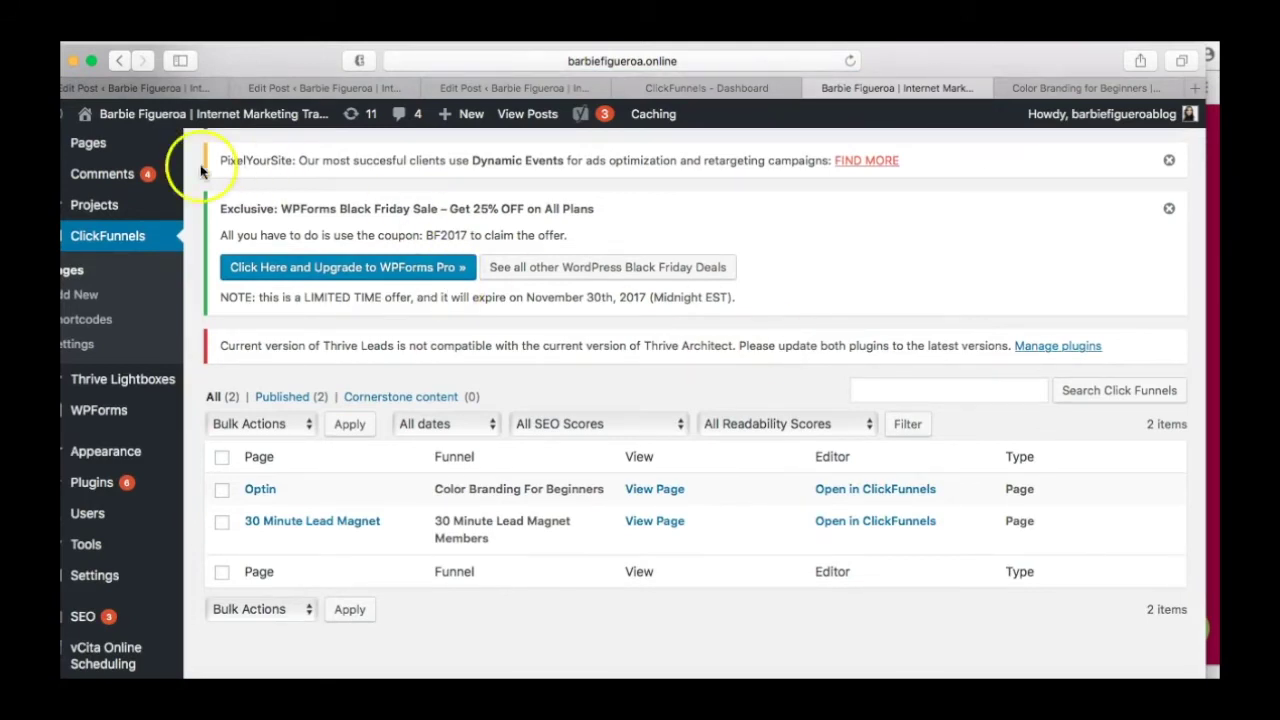
click(78, 350)
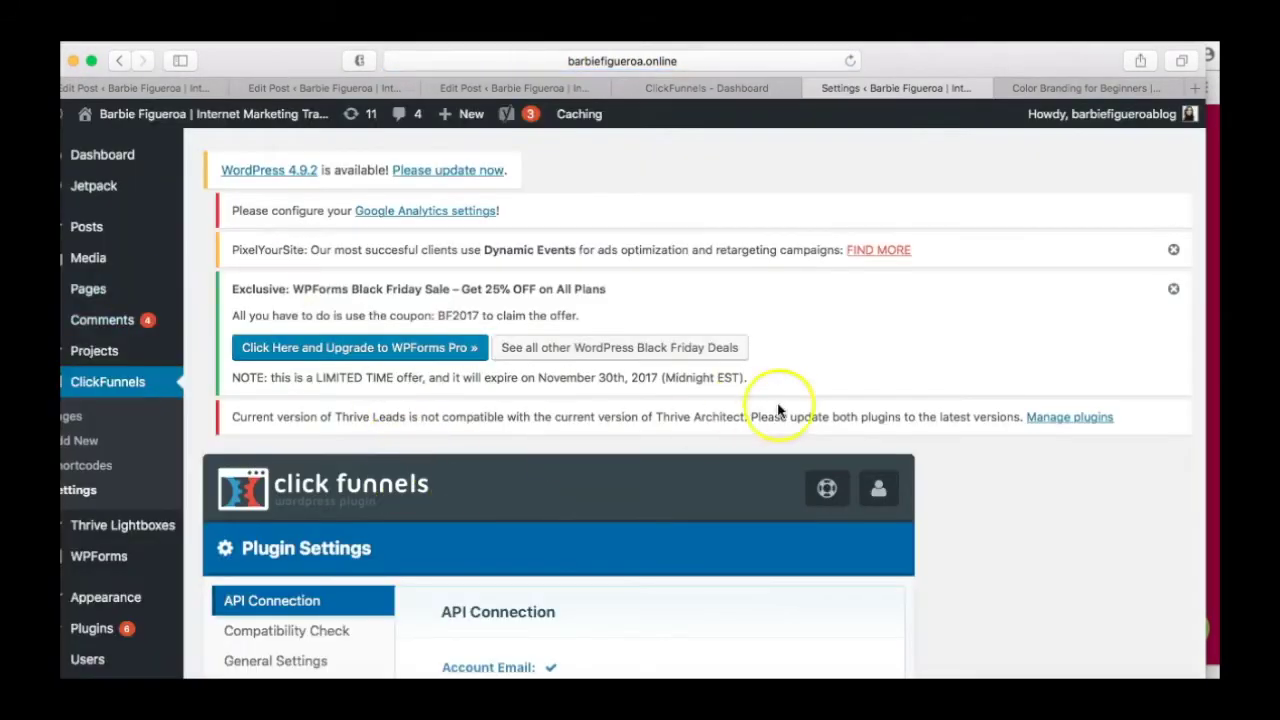
scroll(1013, 463, down, 5)
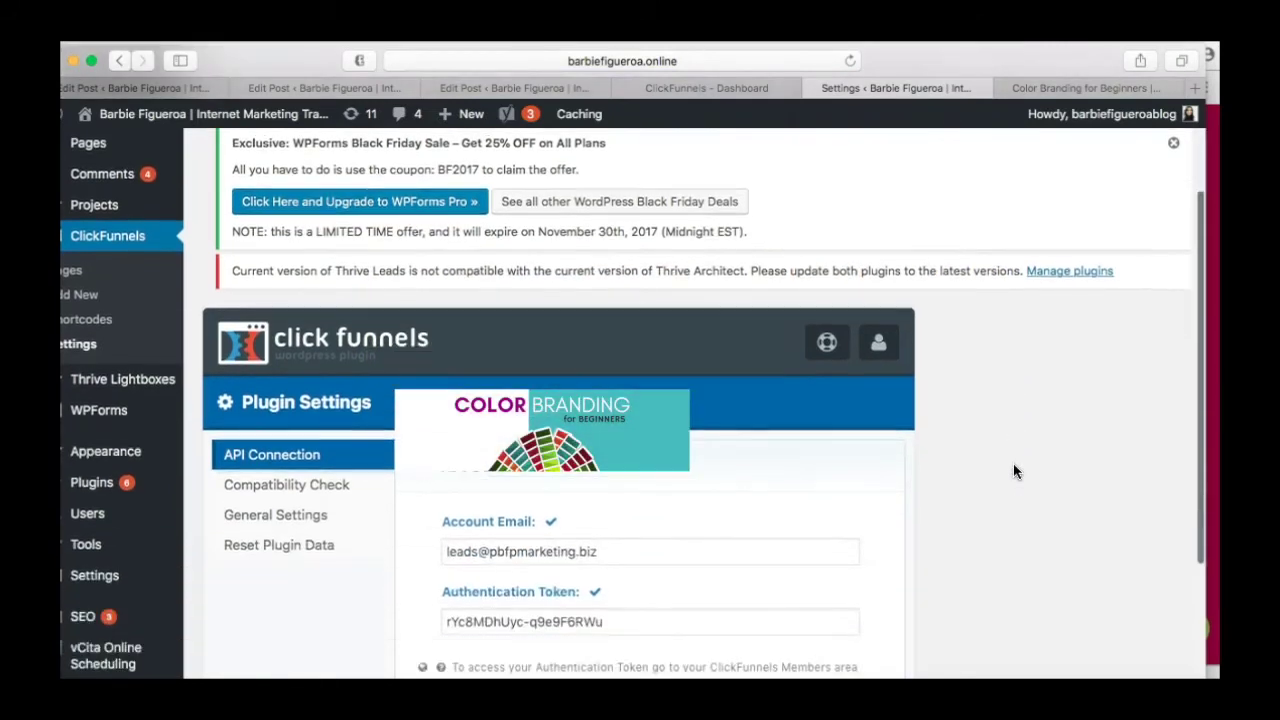
scroll(1013, 463, down, 2)
scroll(1013, 463, down, 2)
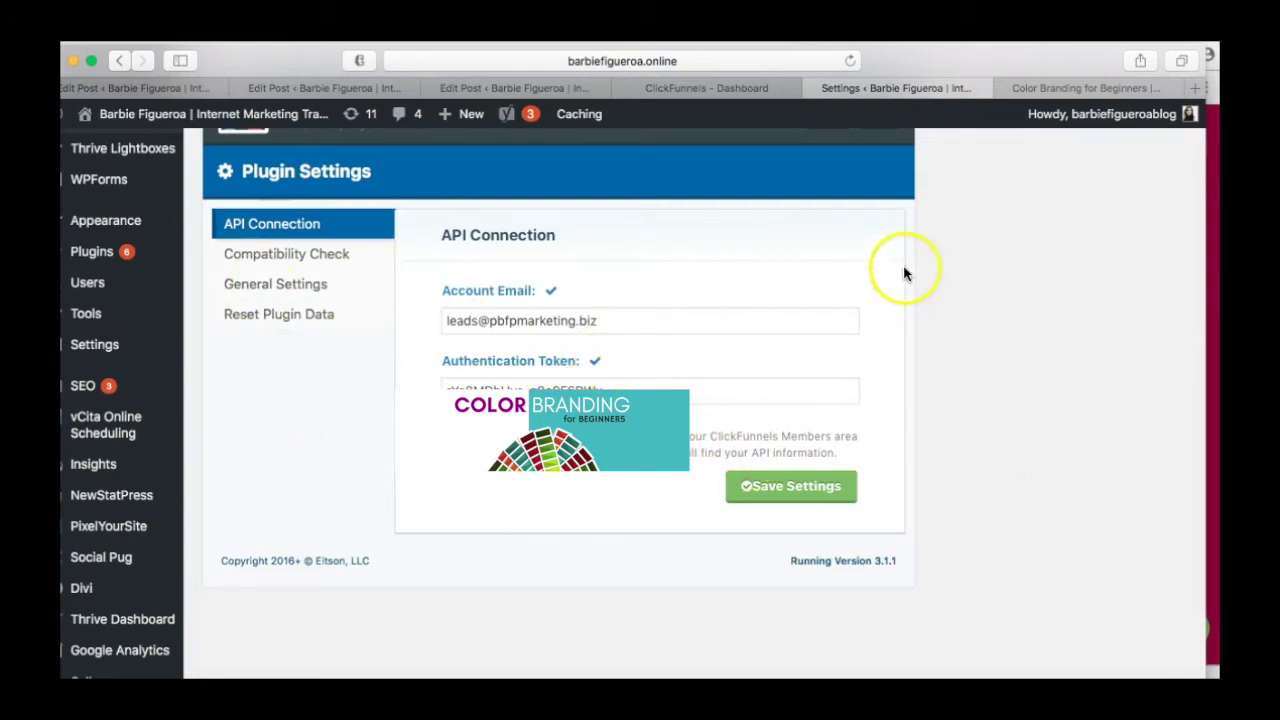
scroll(987, 323, up, 3)
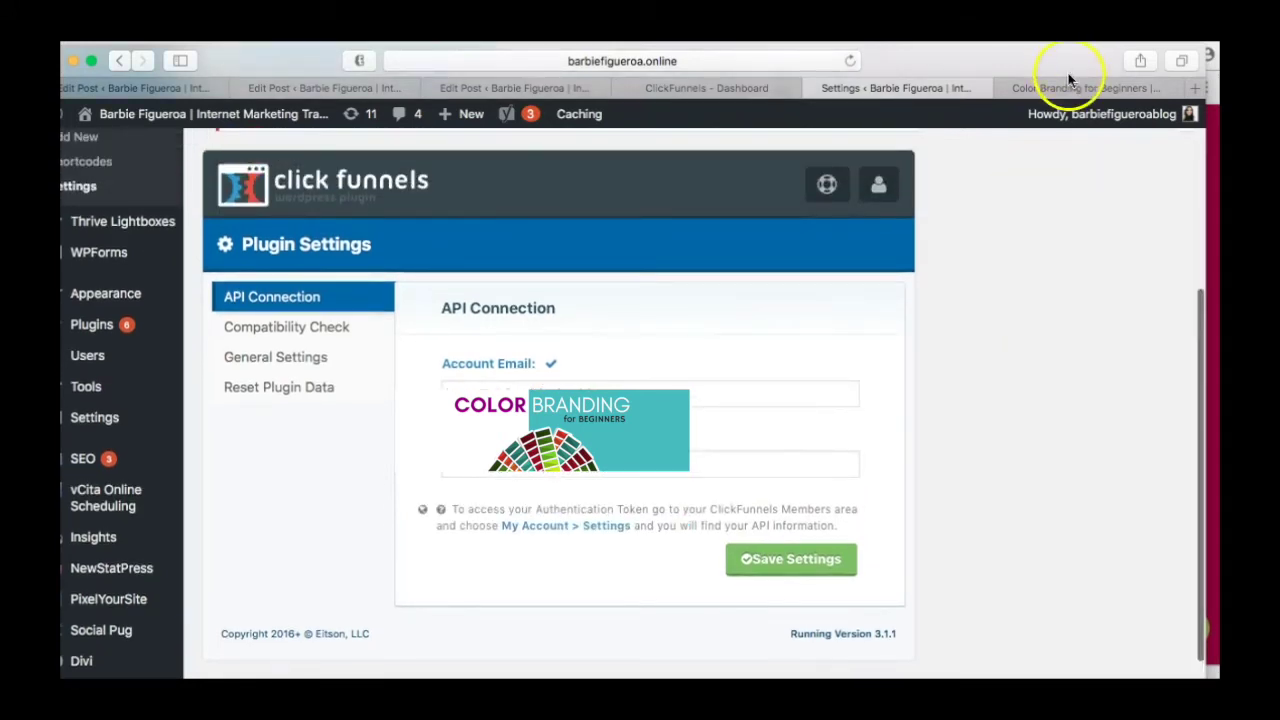
Step: Switch to ClickFunnels, open the account details, expand the Wordpress API section to view the API key, and collapse it again
click(701, 88)
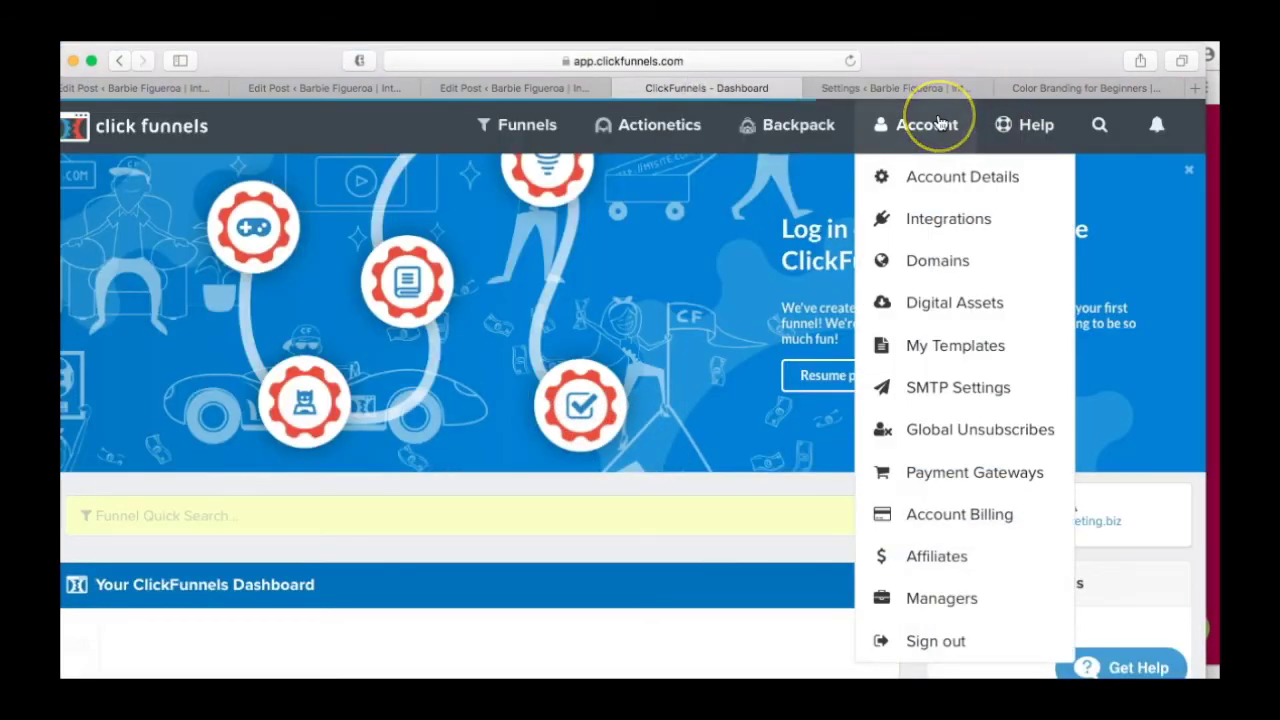
click(938, 122)
scroll(117, 414, down, 5)
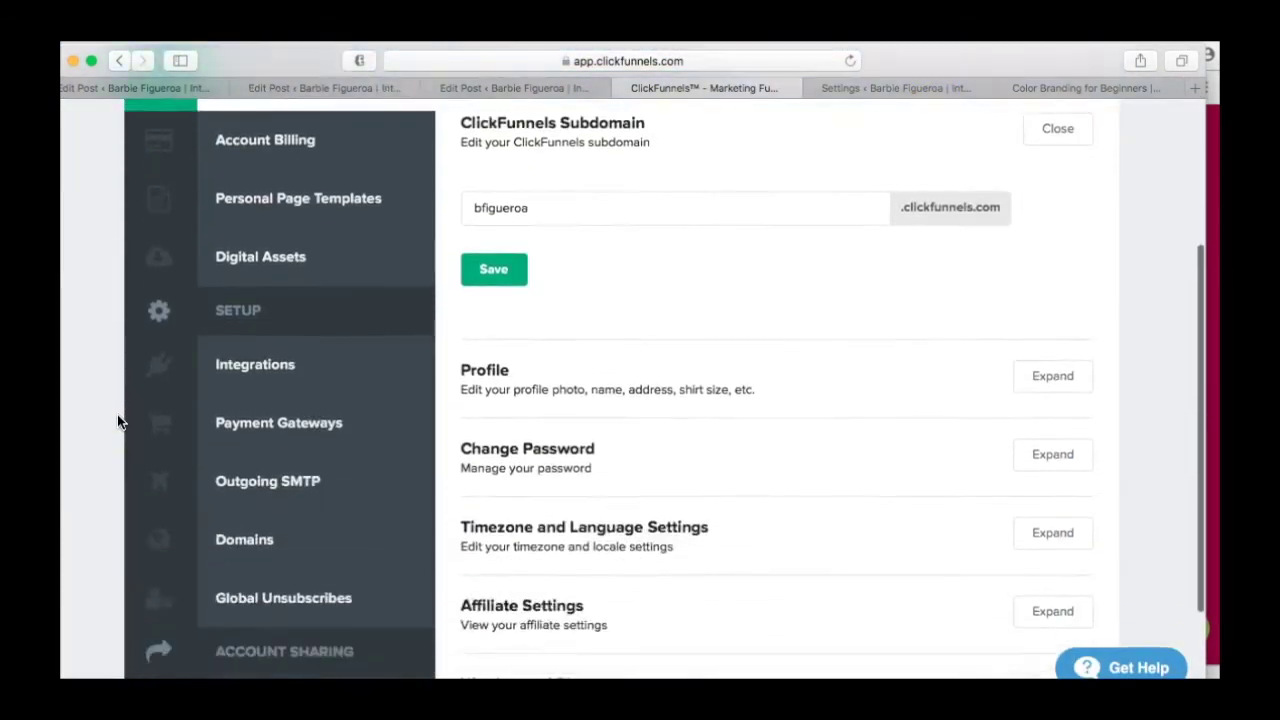
scroll(117, 421, down, 3)
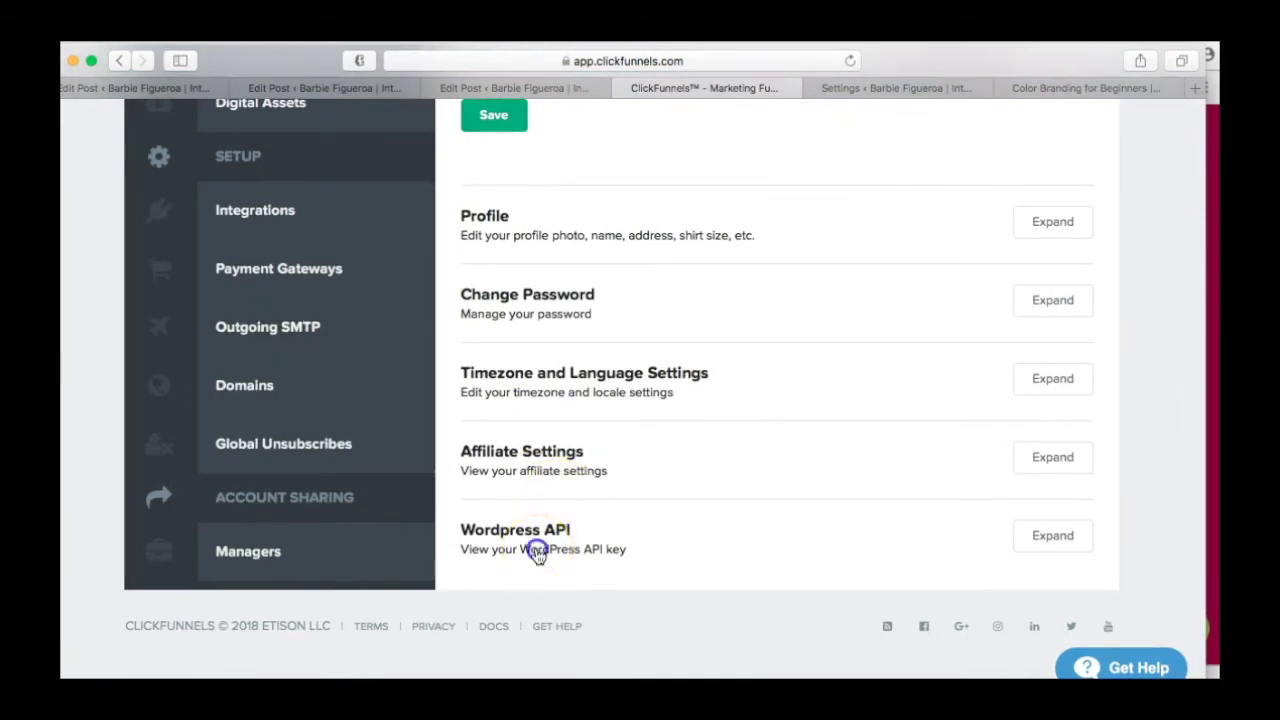
click(1054, 537)
click(1056, 538)
click(1056, 538)
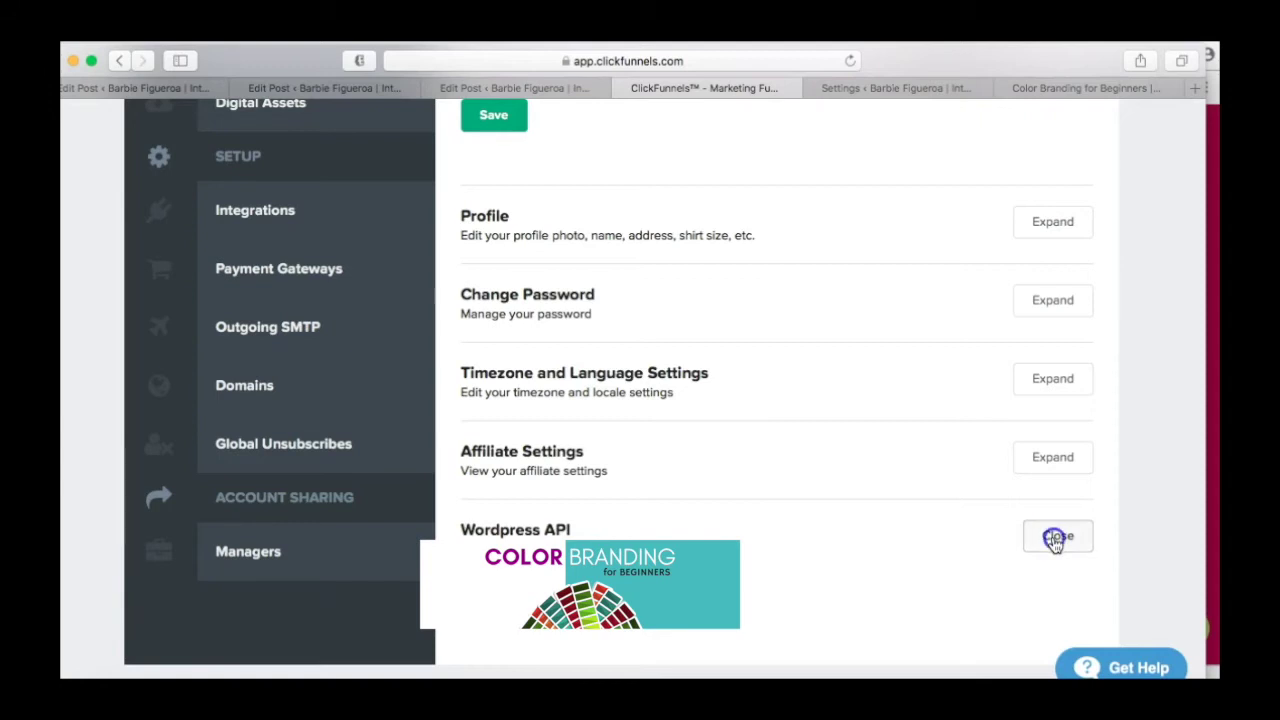
click(1056, 538)
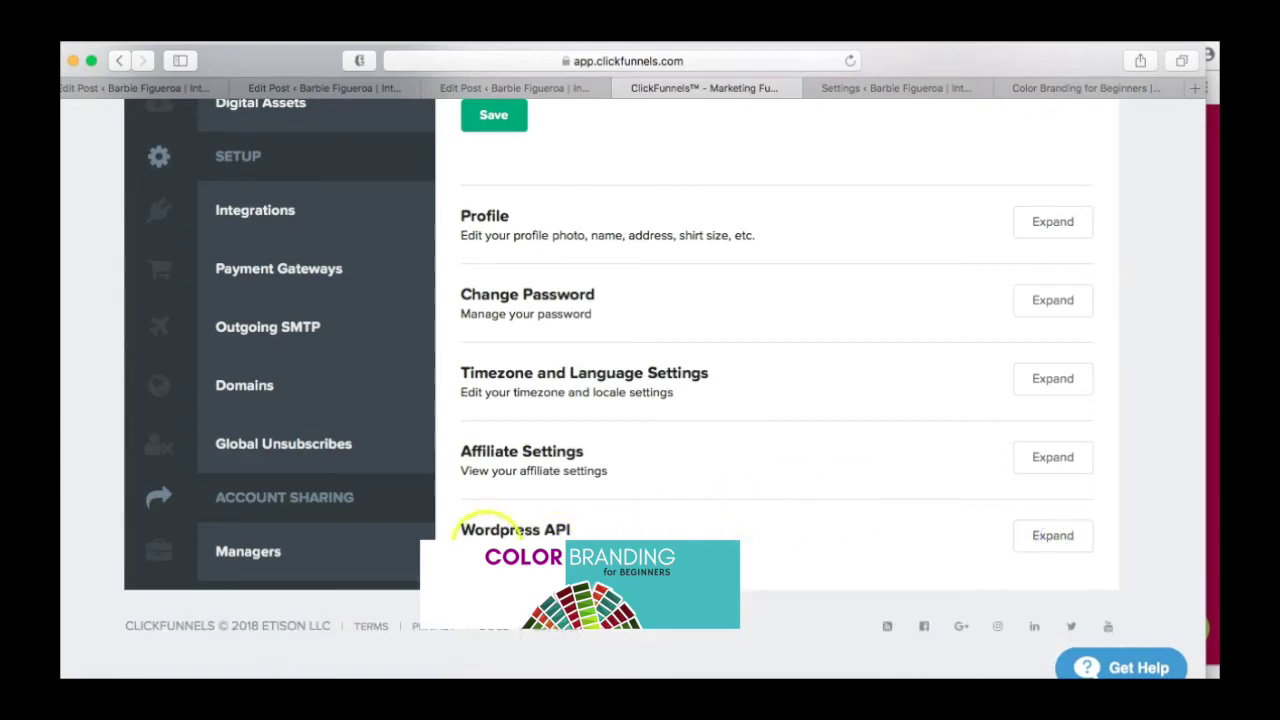
Step: Return to the WordPress plugin settings and set the Page Display Method to Download & Display in the general settings
click(890, 87)
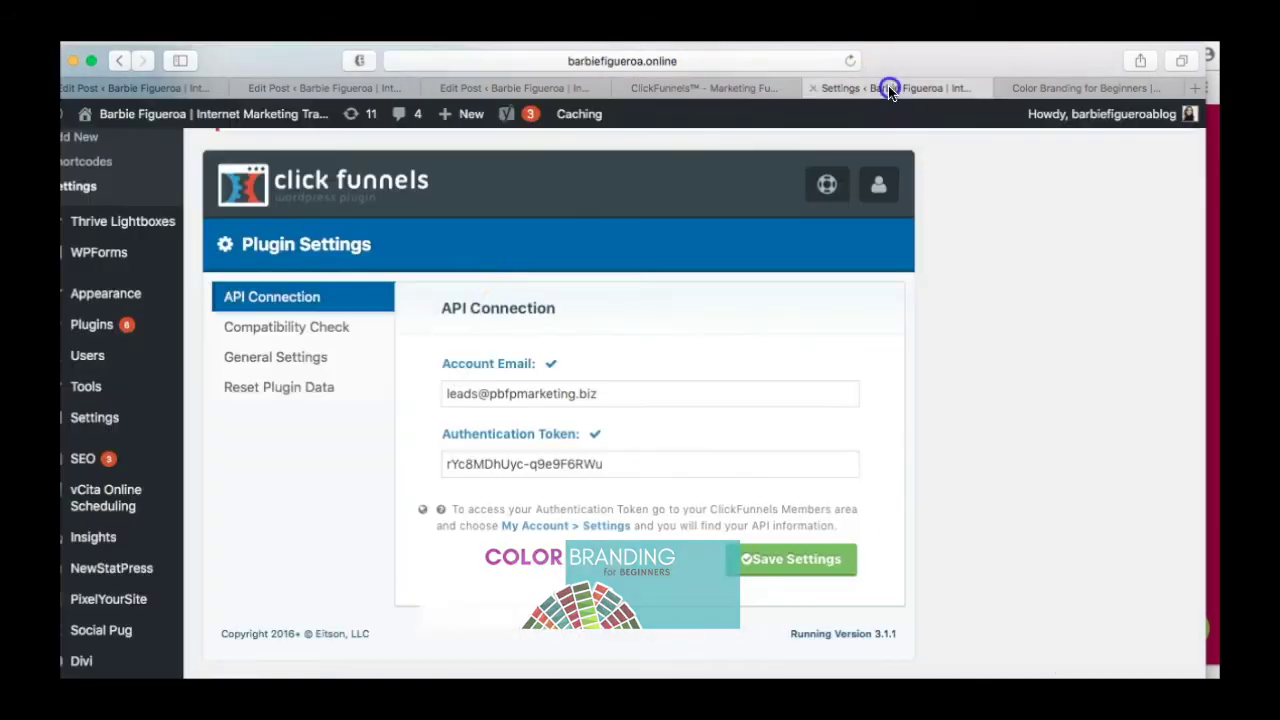
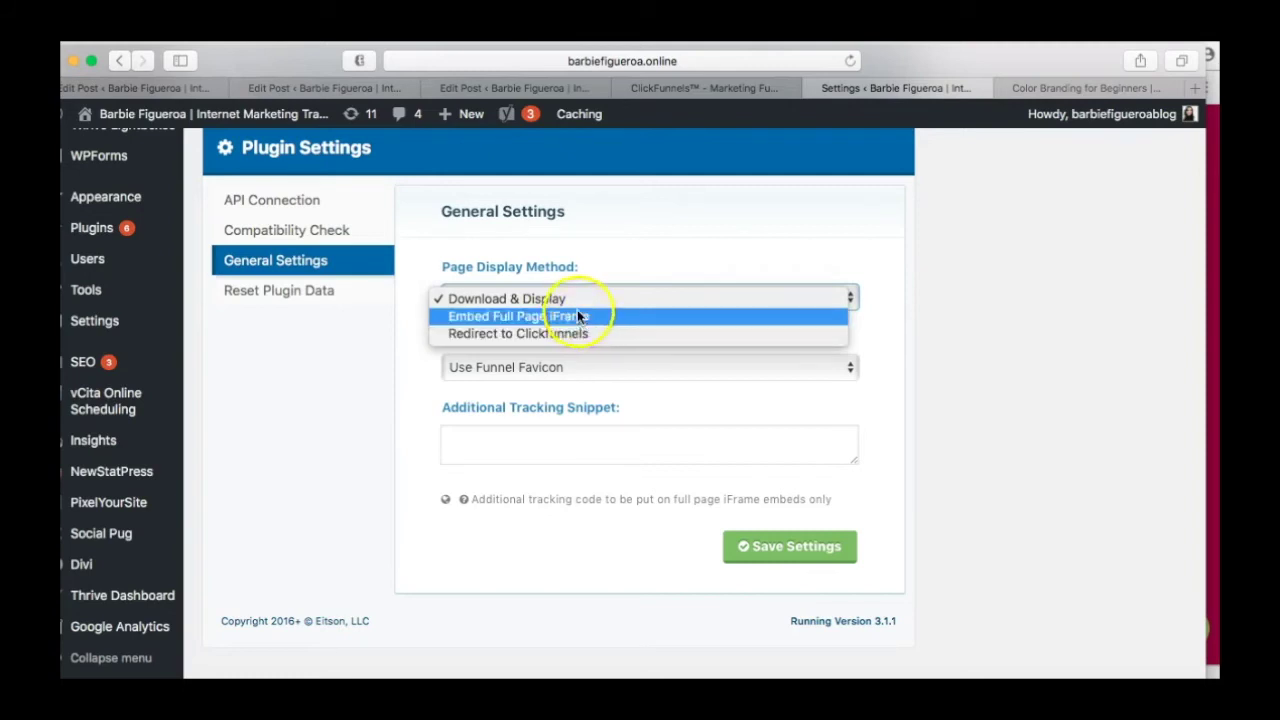
click(570, 297)
Step: Load the landing page at the website's /color-branding-for-beginners address and examine its full URL
click(1046, 89)
click(779, 58)
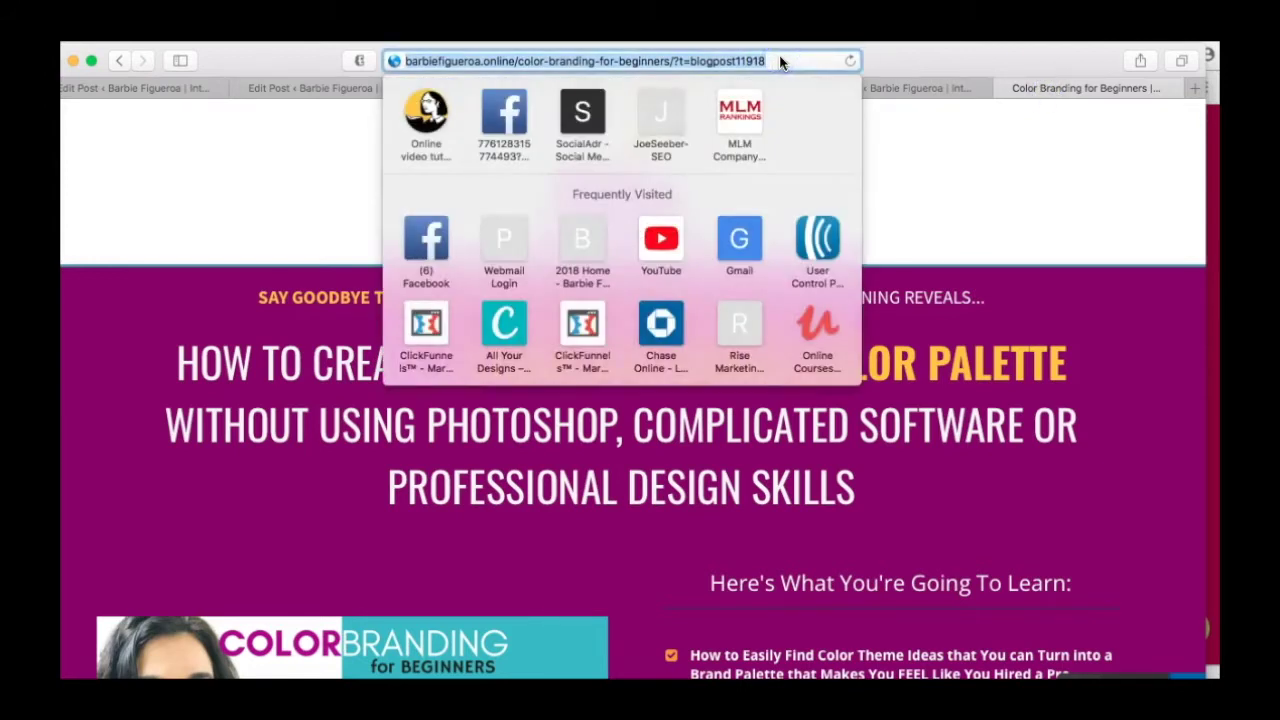
text(bari)
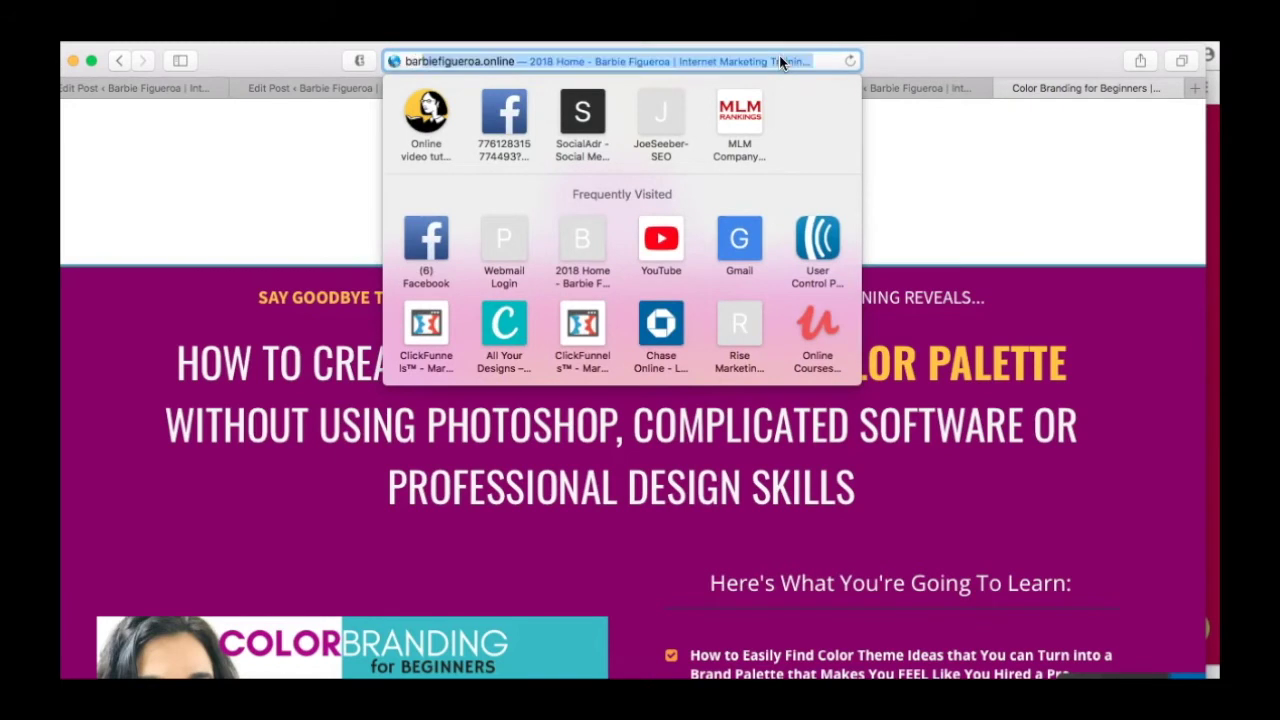
key(BackSpace)
text(r)
key(BackSpace)
text(bi)
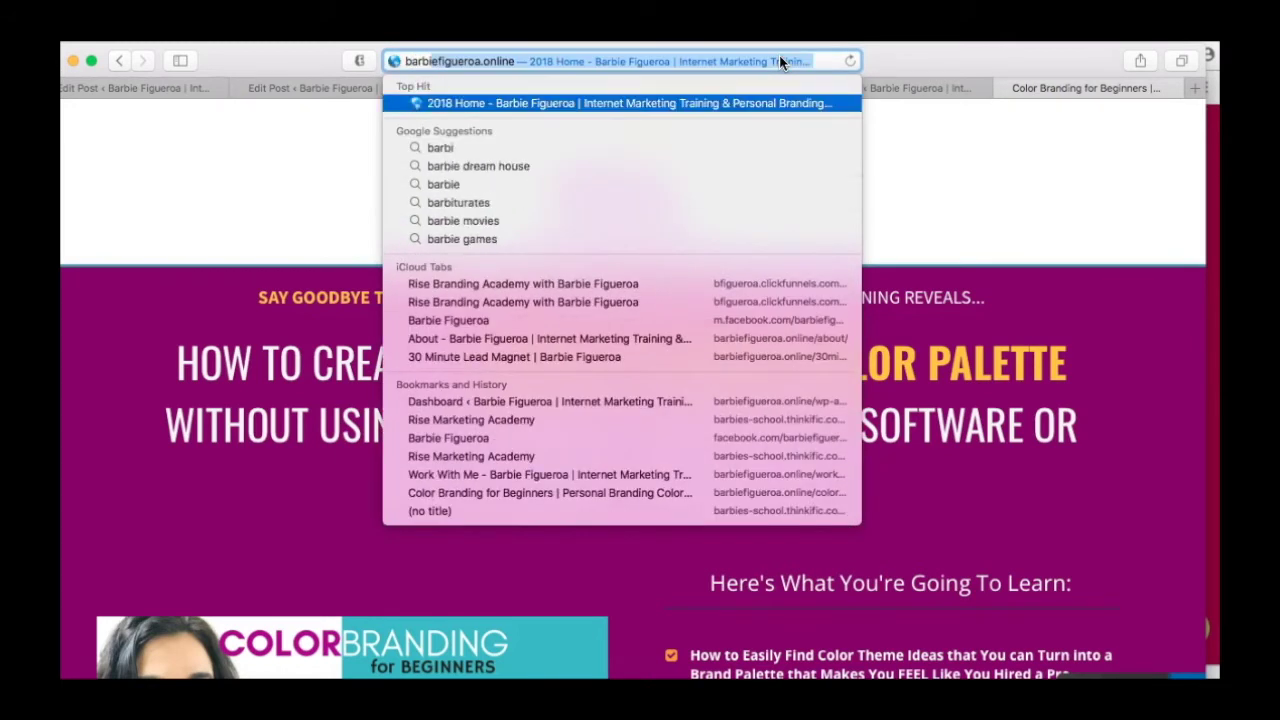
key(Right)
text(/)
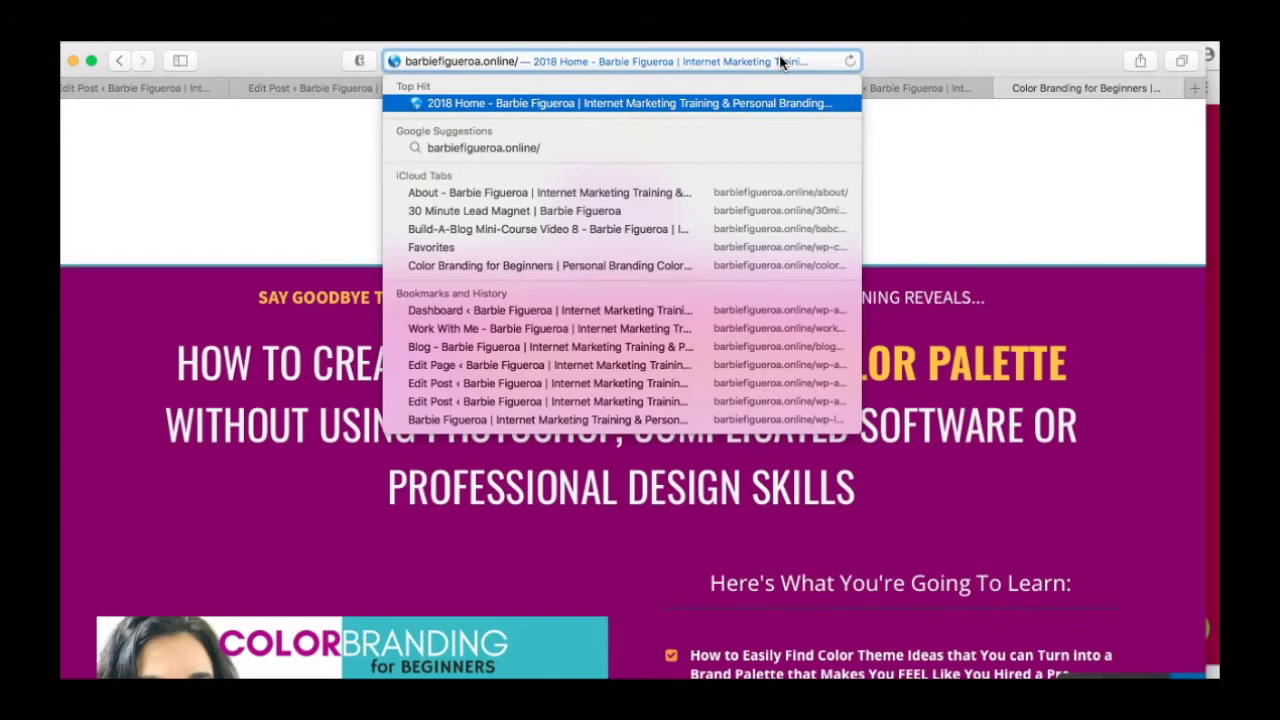
text(olo)
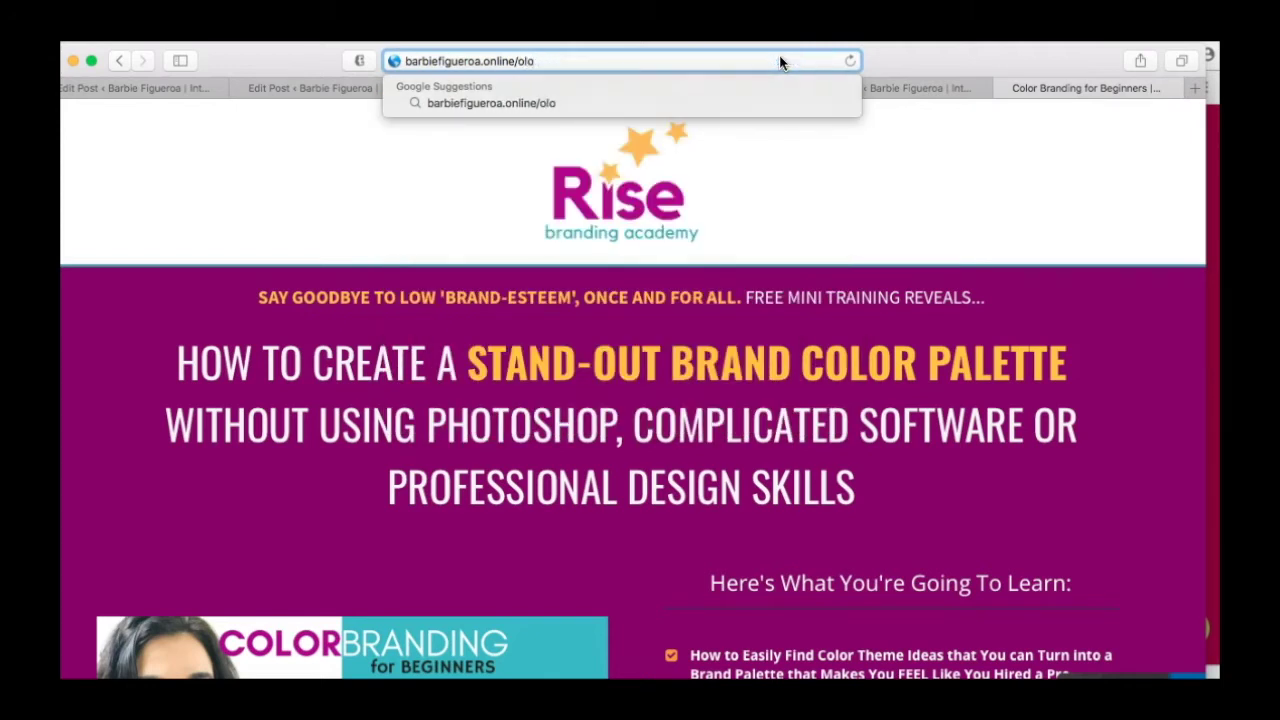
key(BackSpace)
key(BackSpace)
key(BackSpace)
text(colo)
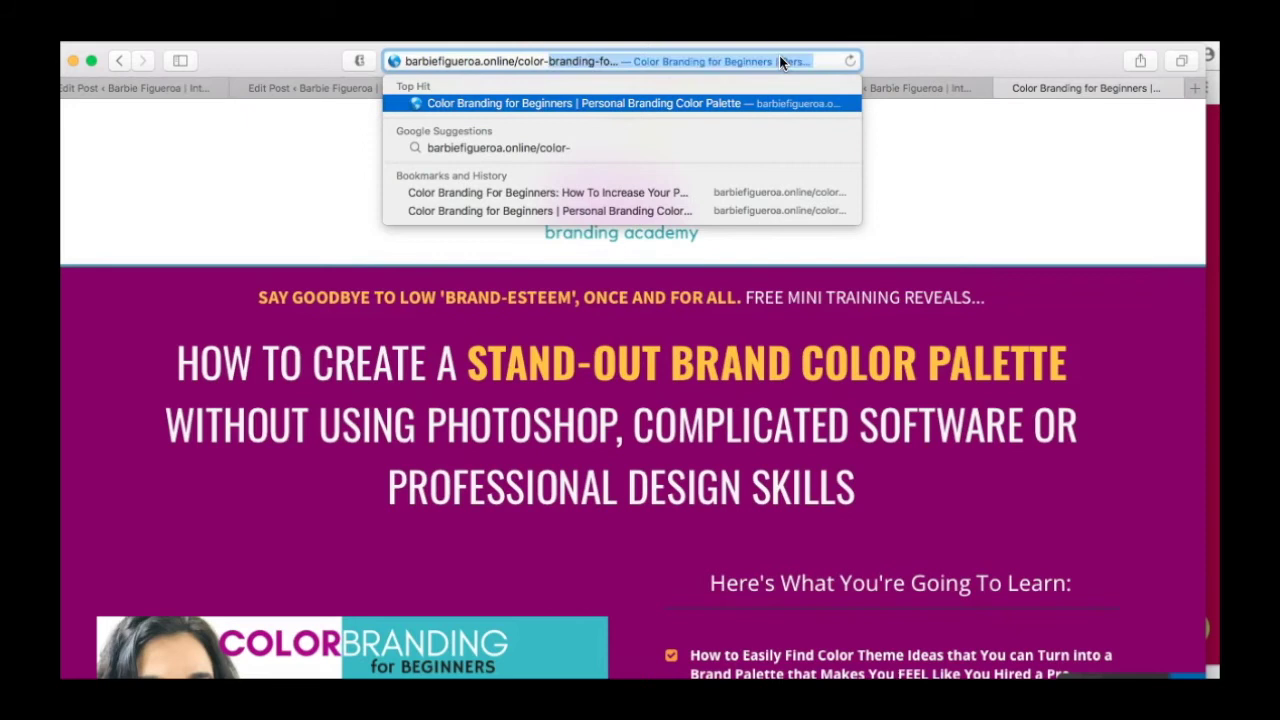
key(Return)
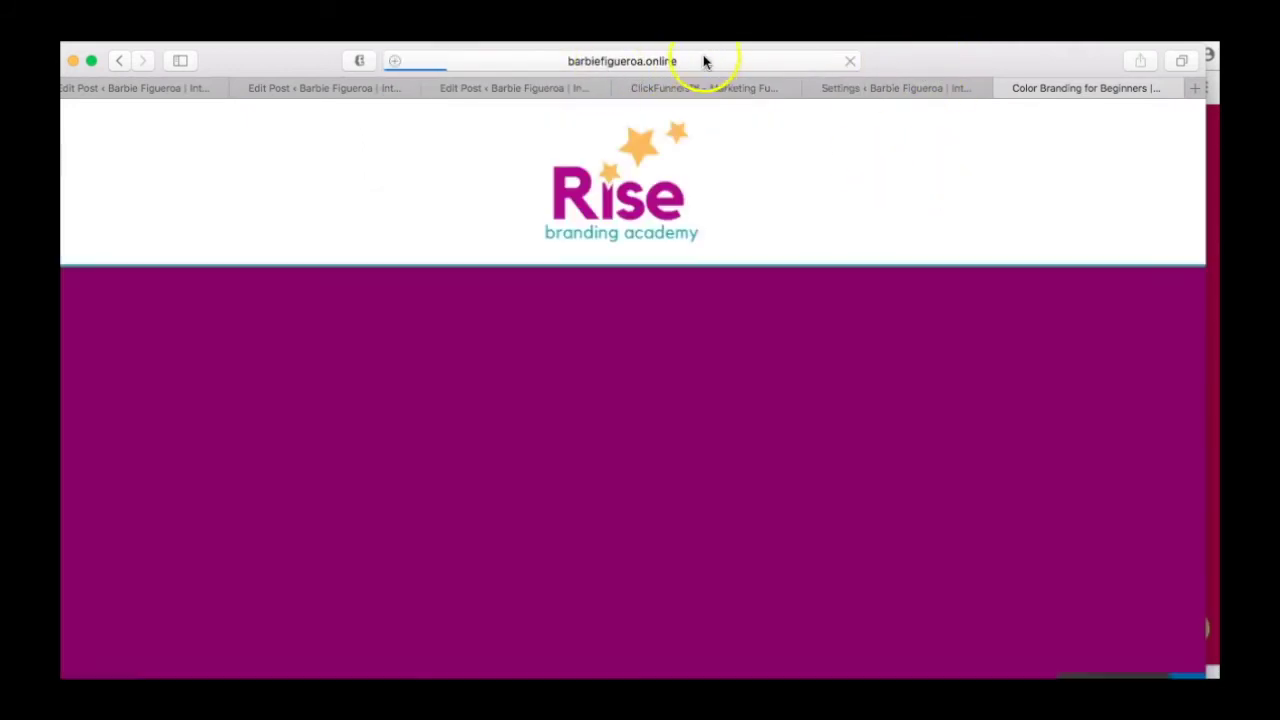
click(760, 65)
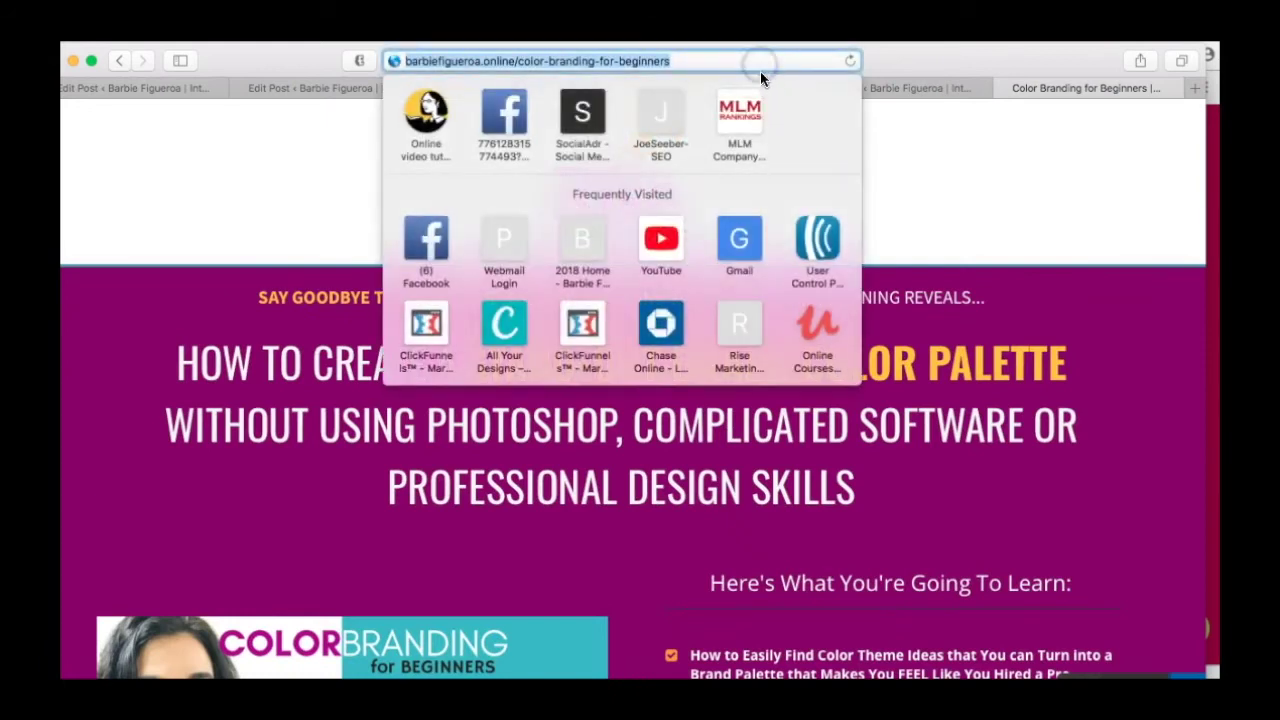
click(742, 60)
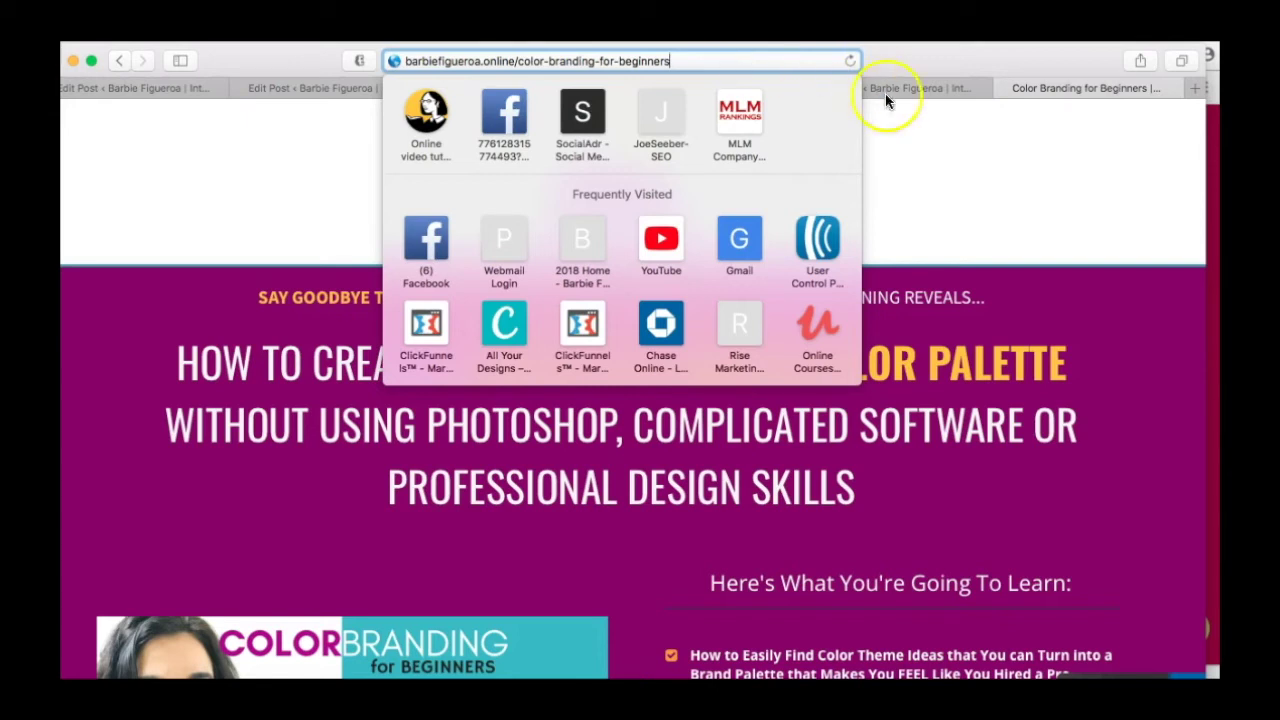
Step: Save the plugin's general settings and compare the landing page's URL with the plugin's list of pages
click(938, 86)
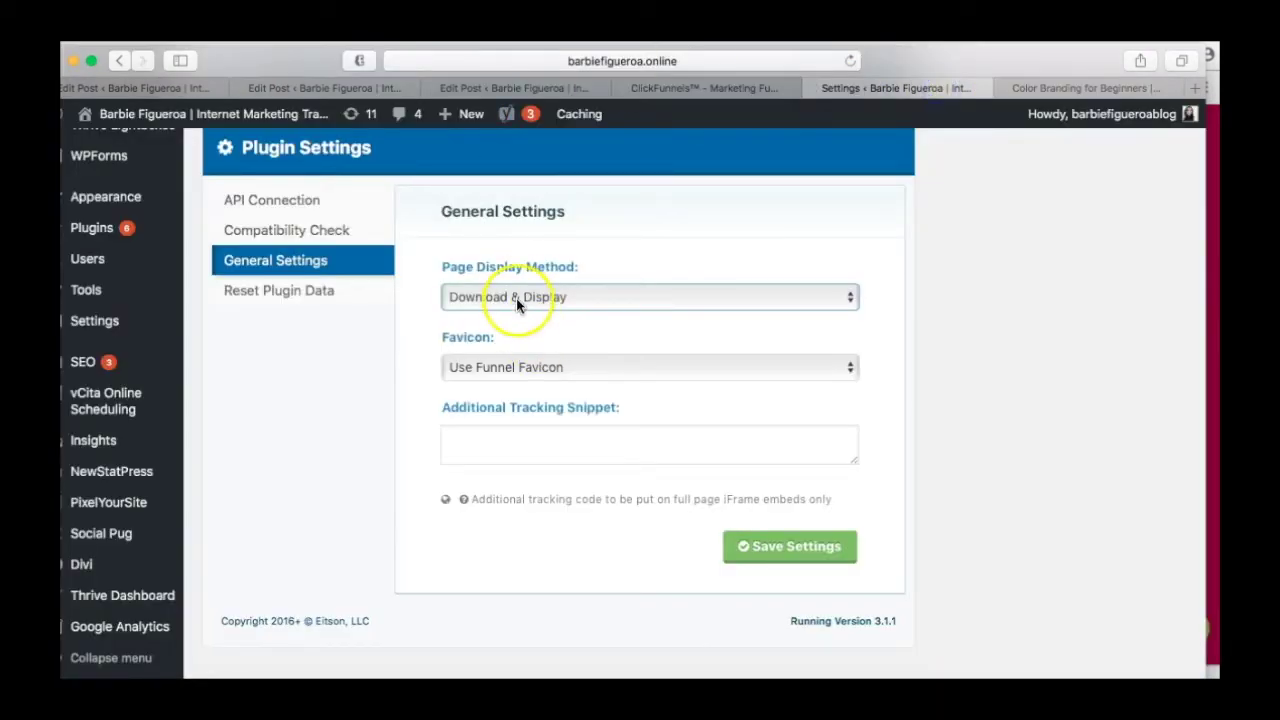
click(786, 548)
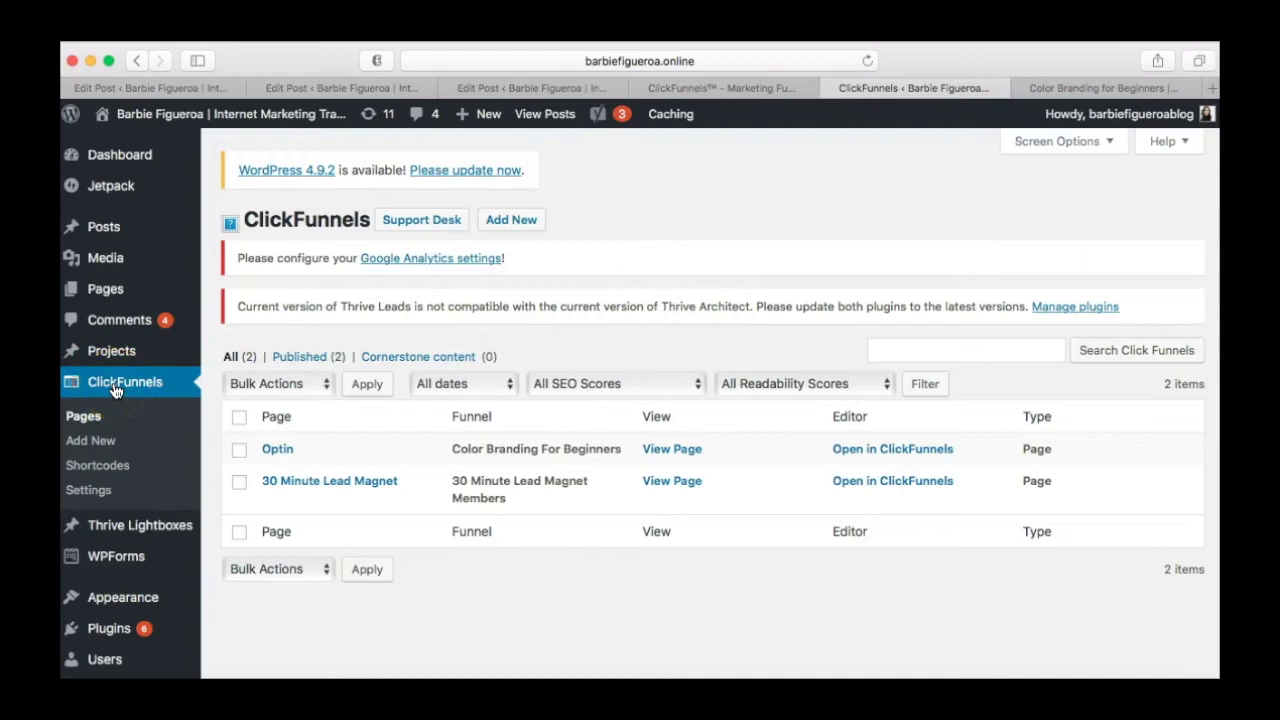
click(1085, 88)
click(800, 61)
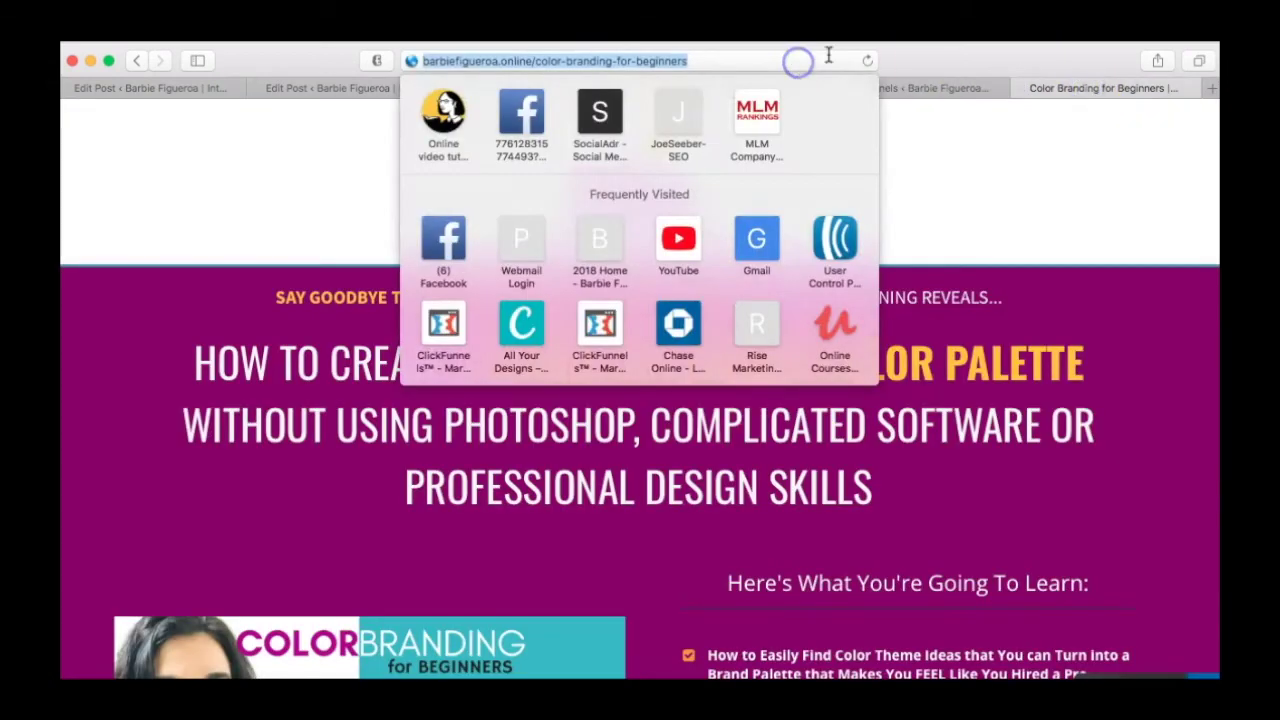
click(972, 60)
click(928, 87)
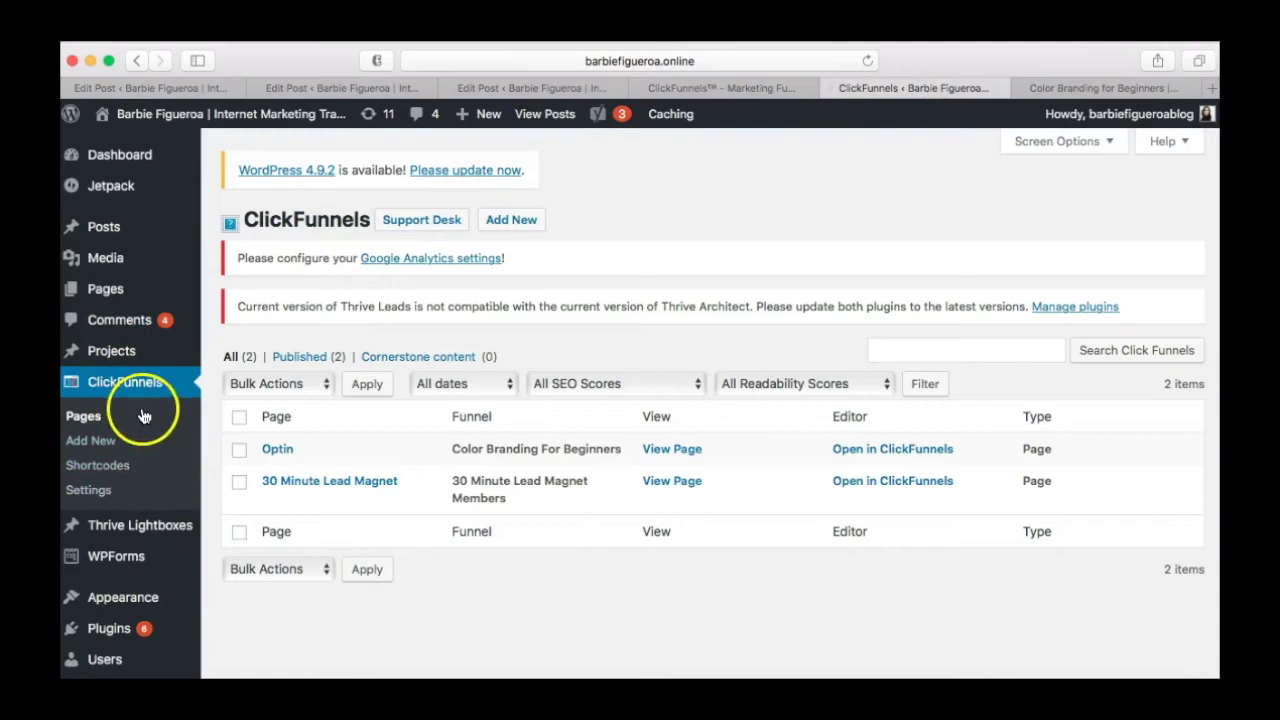
Step: Start a new ClickFunnels page in WordPress and choose the "30 Minute Lead Magnet Members" funnel for it
click(505, 227)
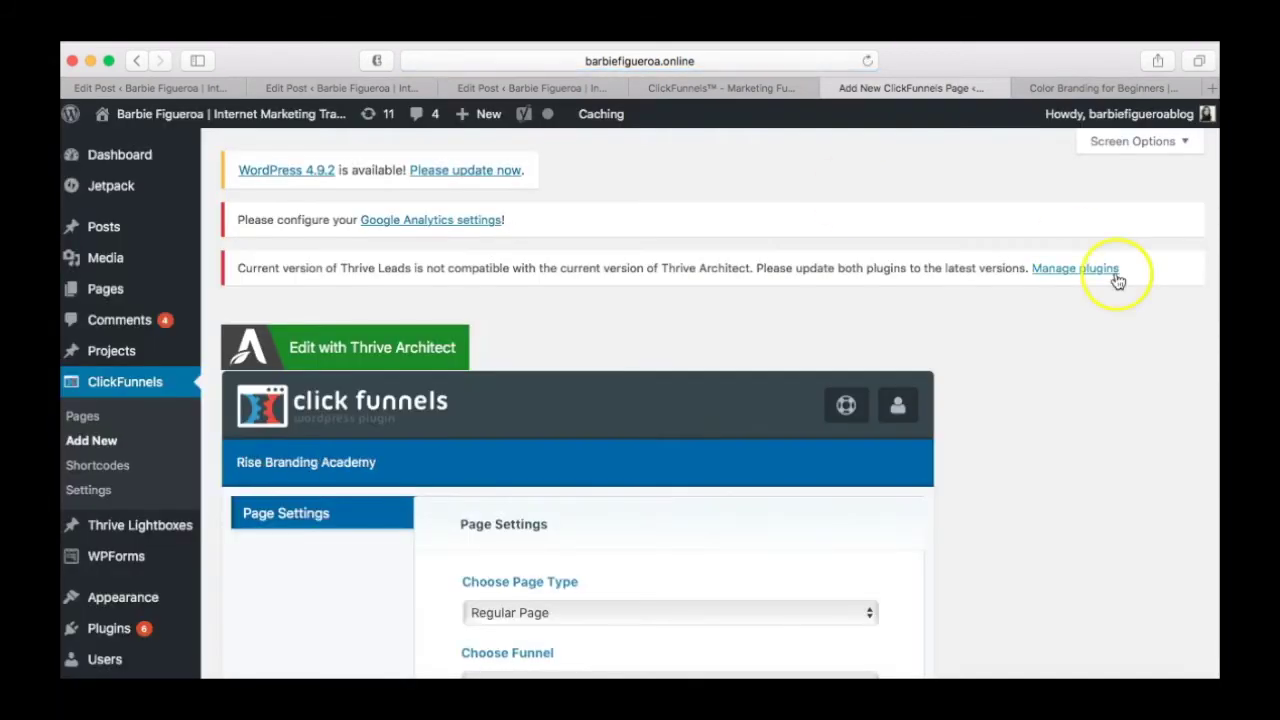
scroll(1047, 323, down, 1)
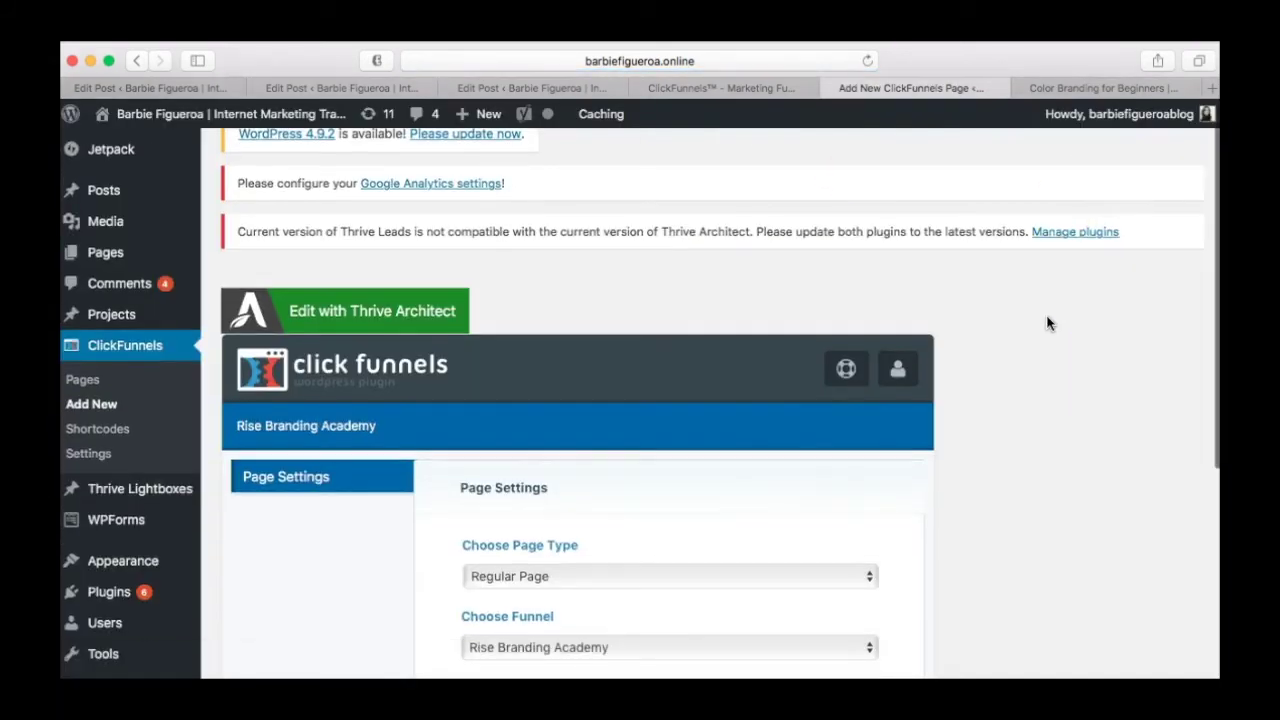
scroll(1047, 323, down, 3)
scroll(1047, 323, down, 3)
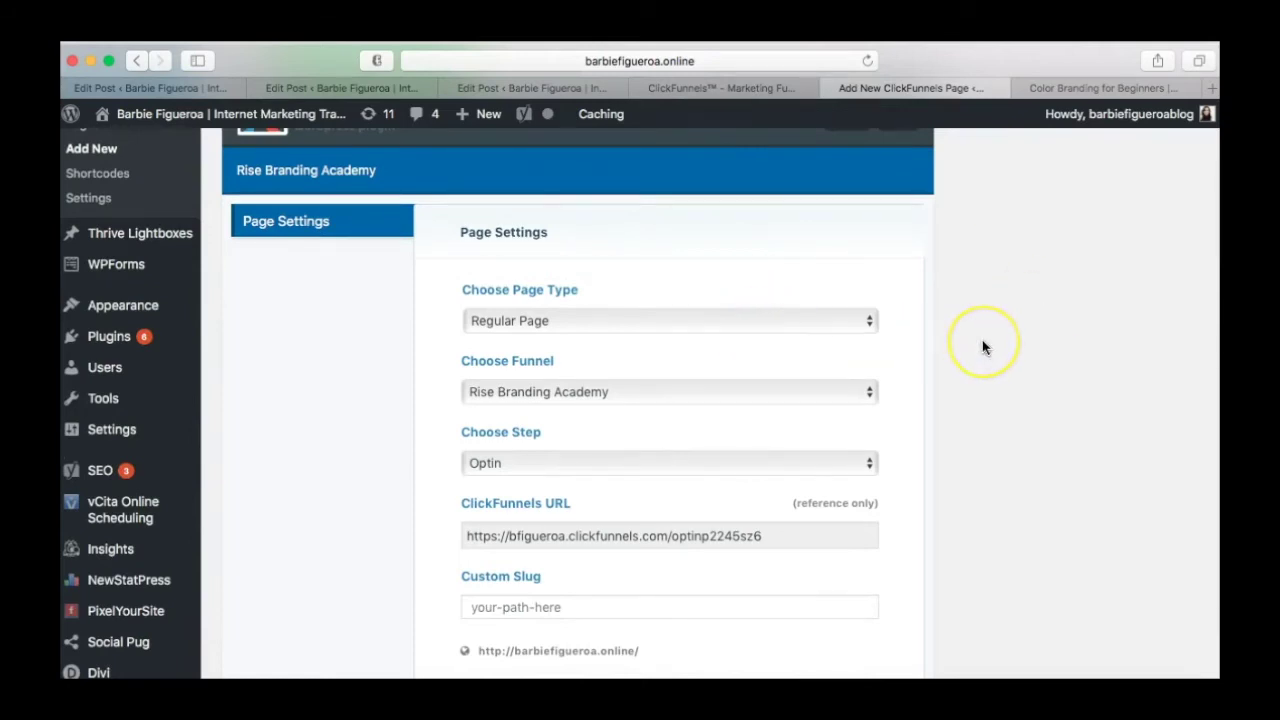
scroll(982, 340, down, 1)
click(662, 358)
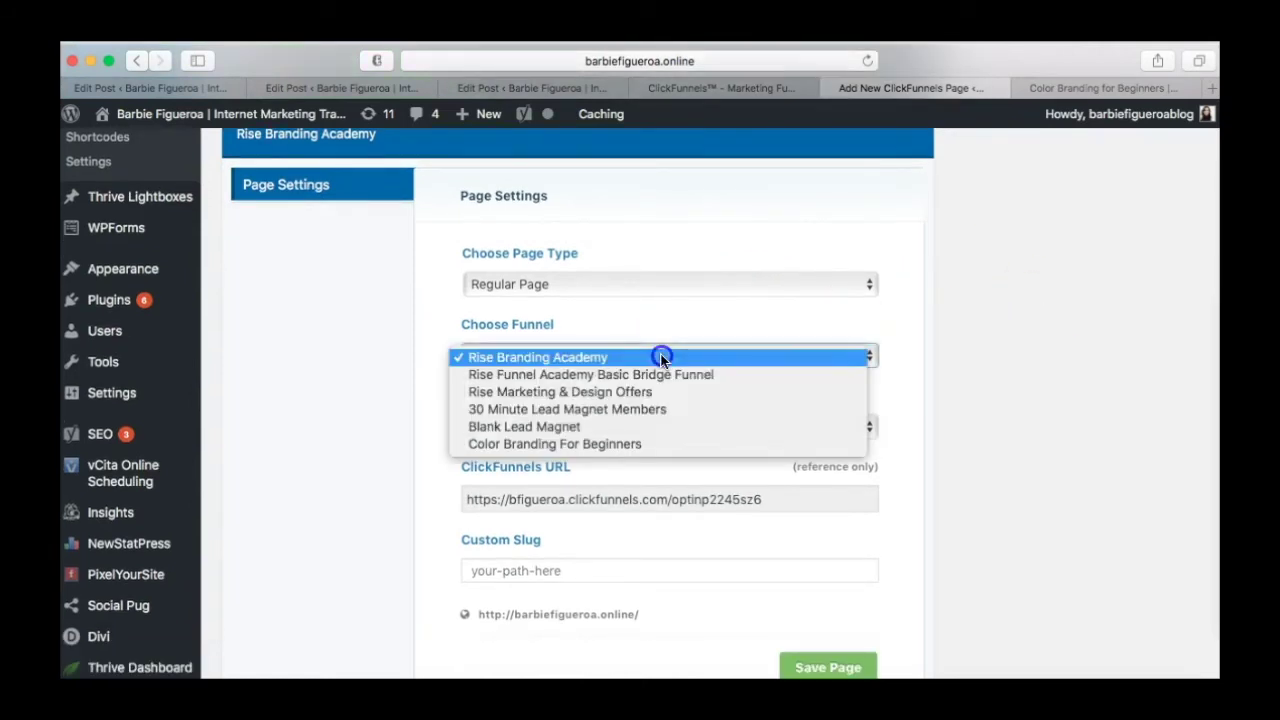
click(605, 407)
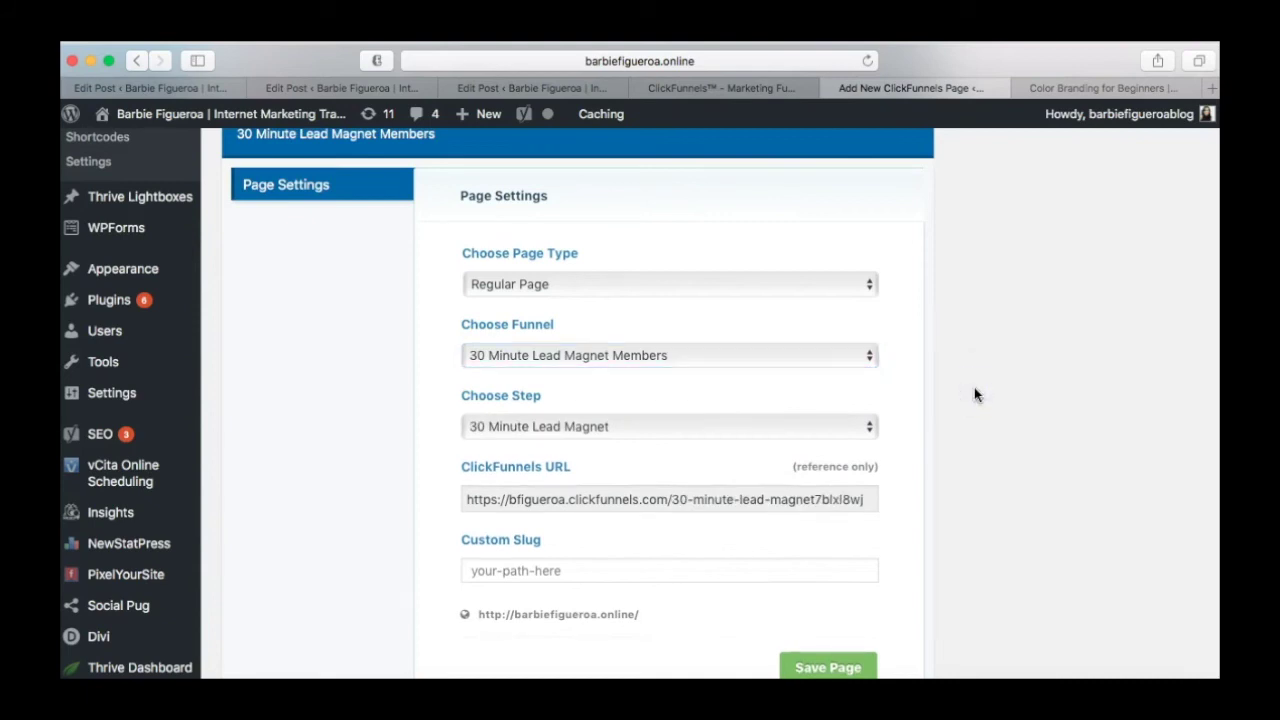
Step: Set the new page's custom slug to "best-lead-capture-software-review" and highlight the slug in the URL preview
scroll(974, 395, down, 2)
click(609, 496)
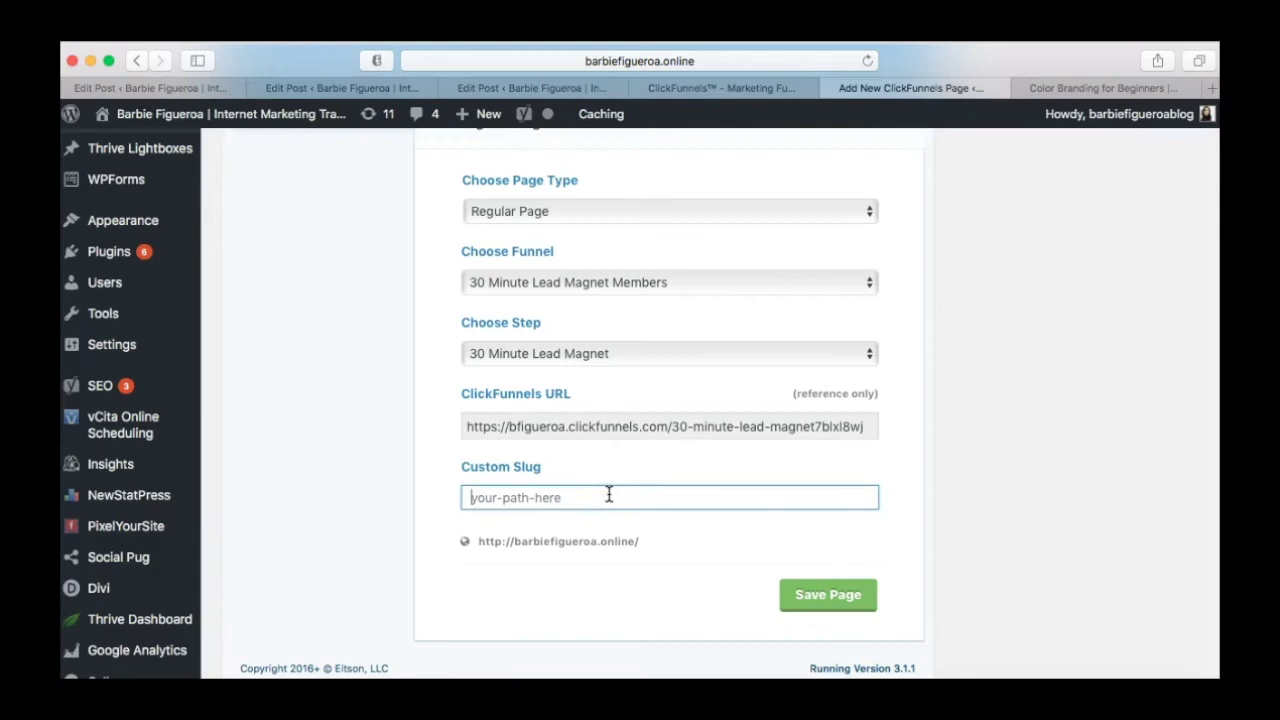
text(best)
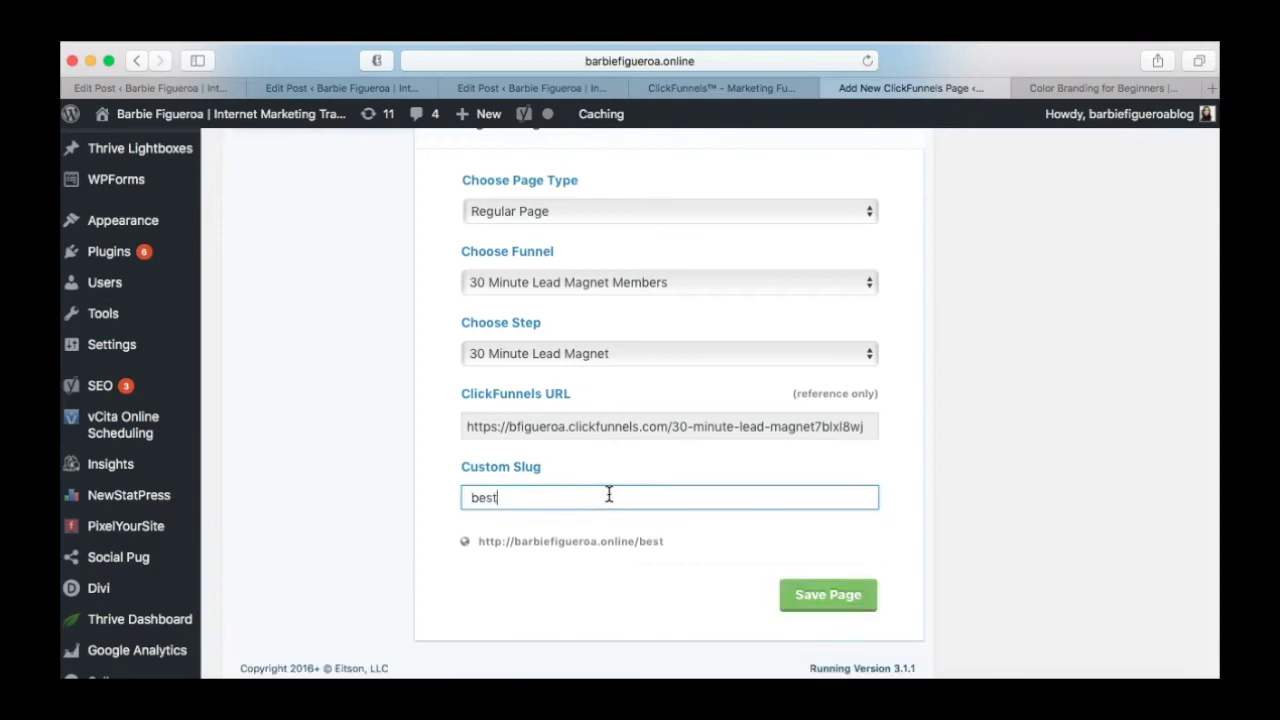
text(-lead-capture-softw)
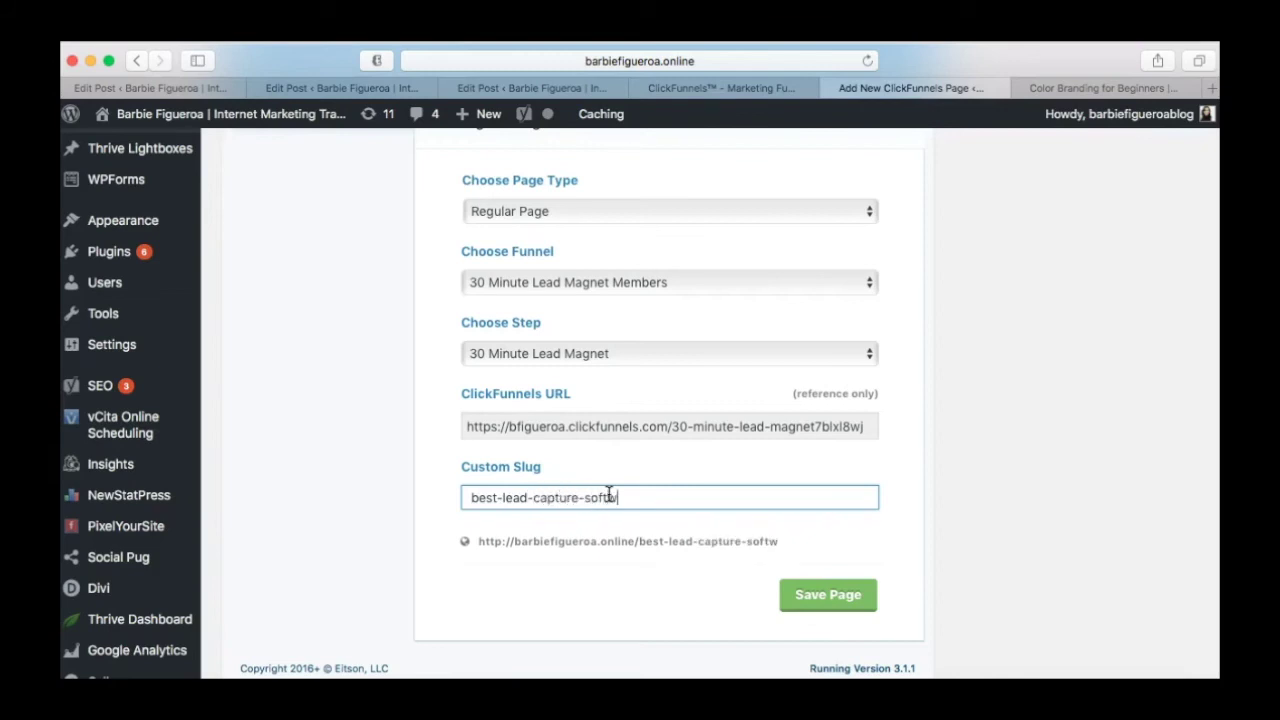
text(are-review)
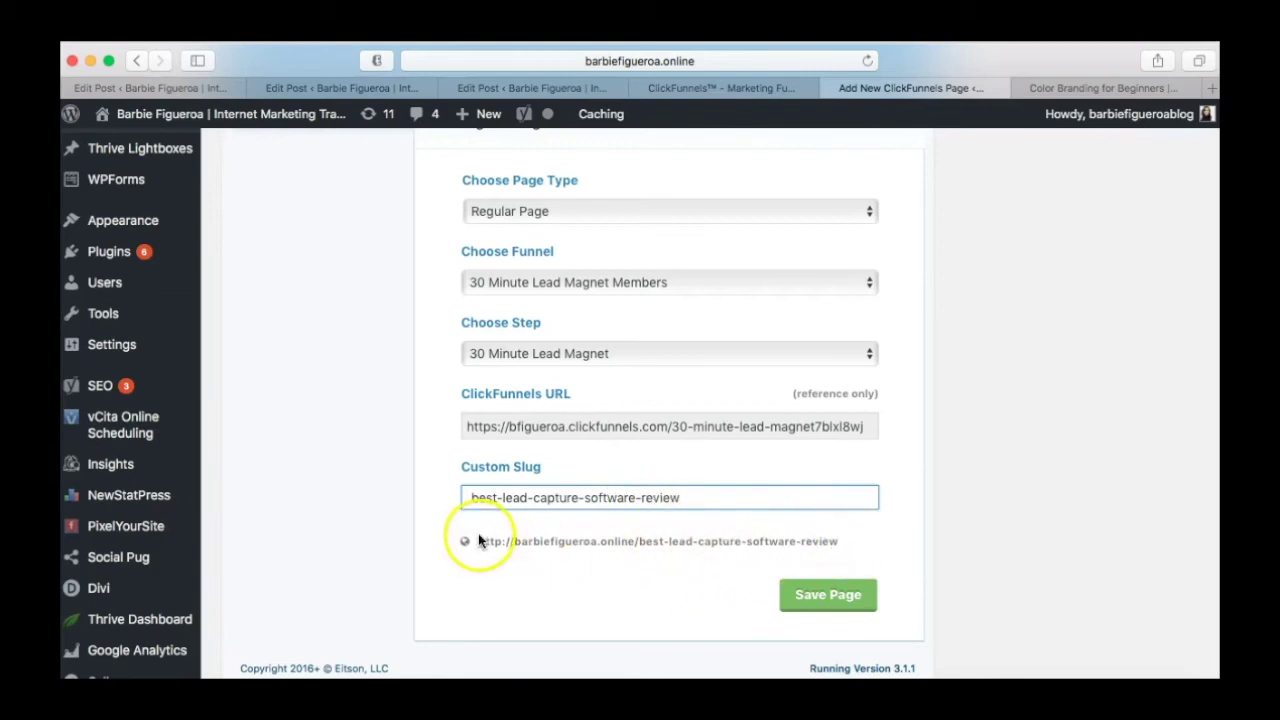
drag(637, 542, 885, 551)
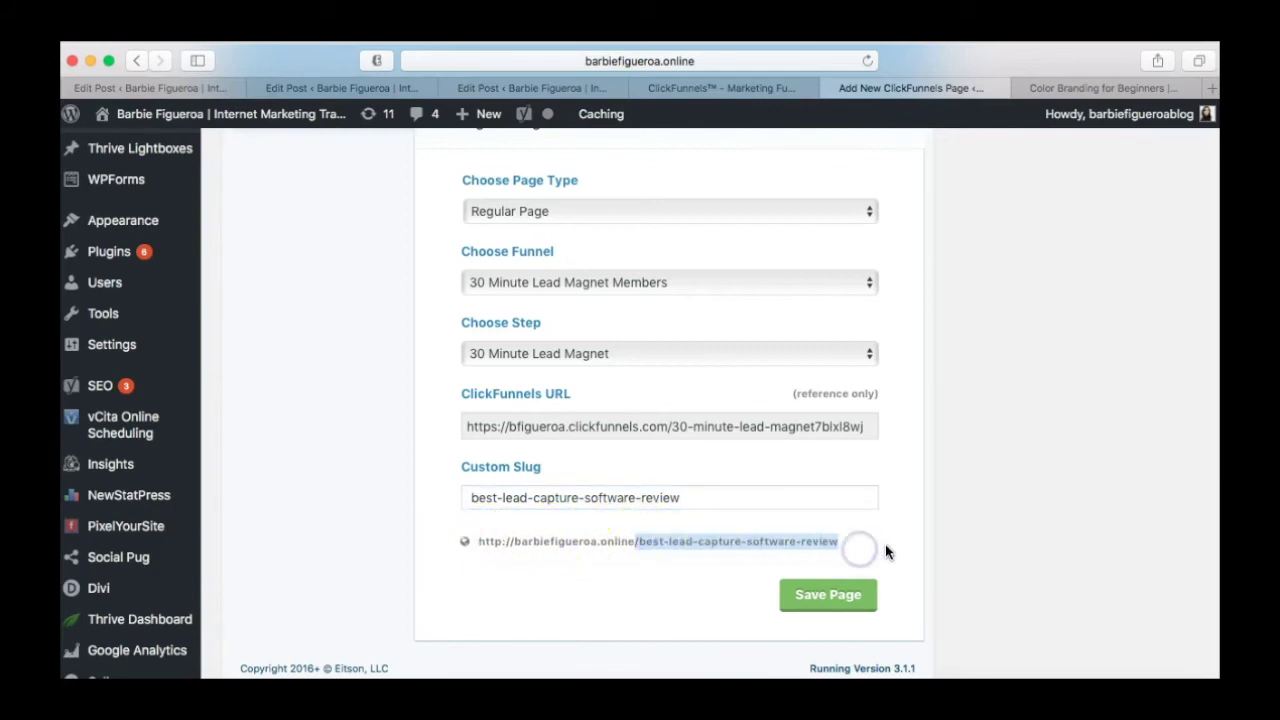
Step: Save the new ClickFunnels page with its "best-lead-capture-software-review" slug in WordPress
click(908, 612)
click(836, 604)
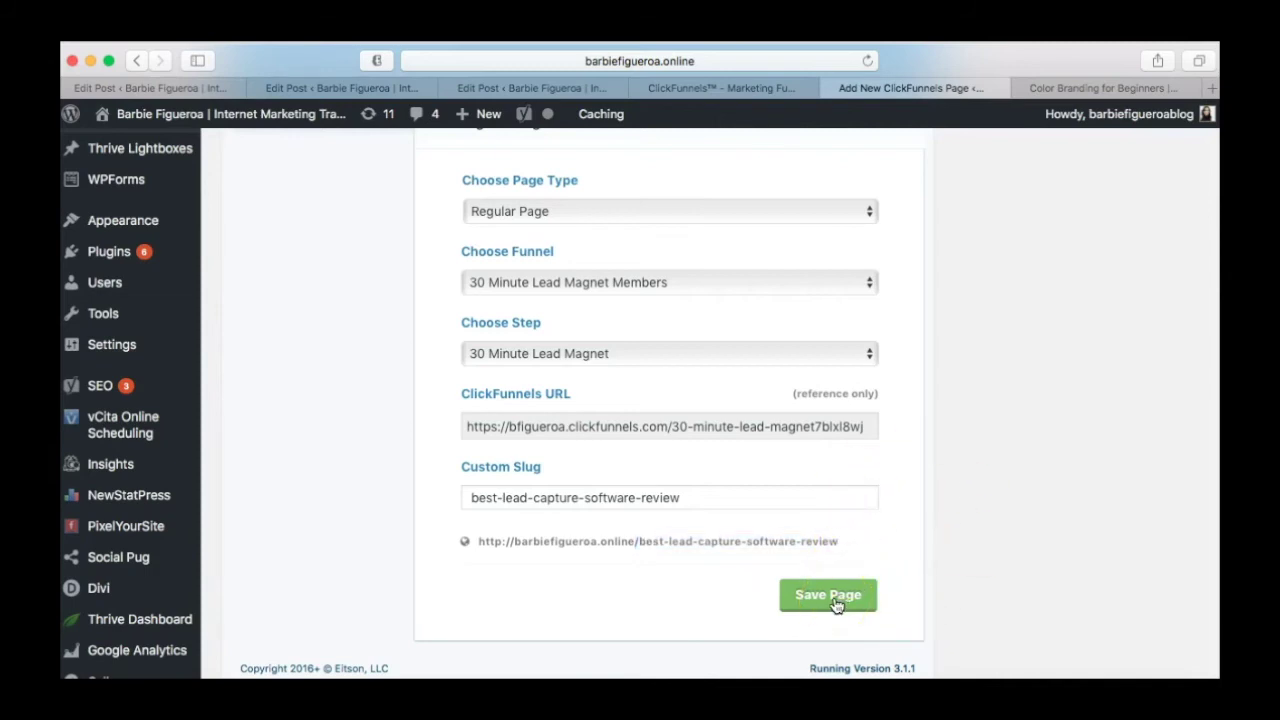
click(938, 488)
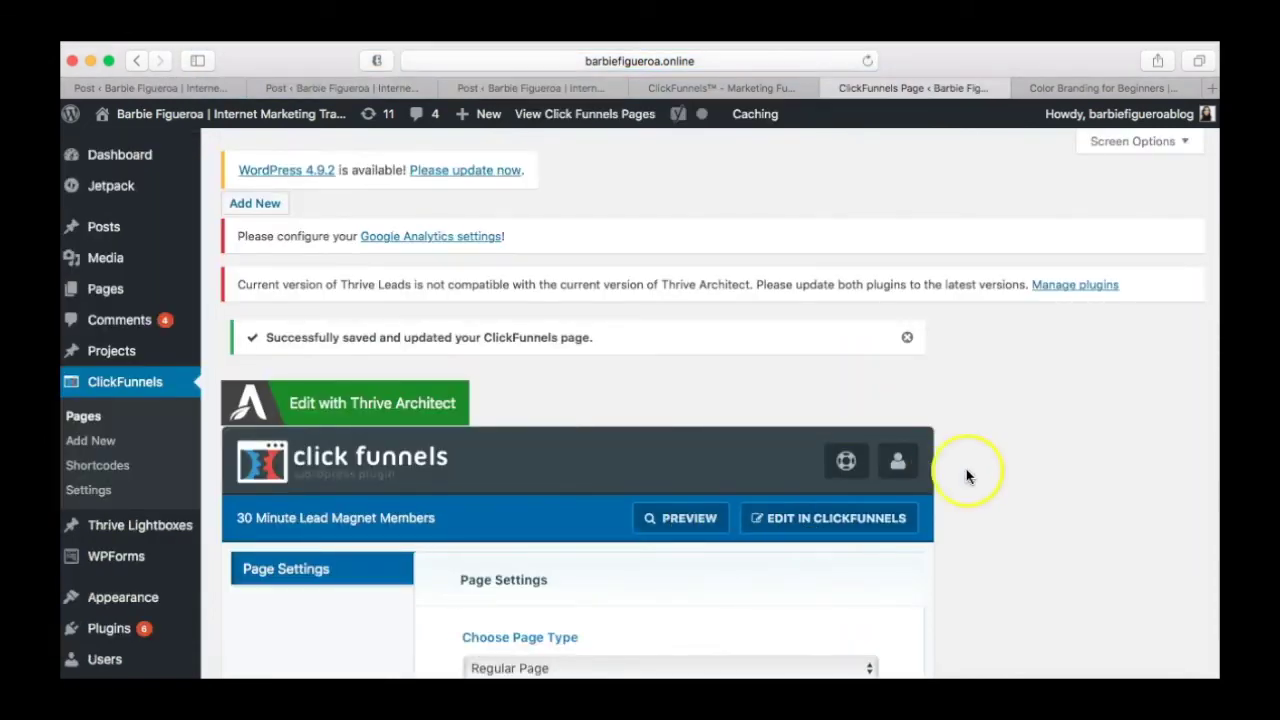
Step: Copy the saved page's full website URL shown below its custom slug
scroll(967, 476, down, 7)
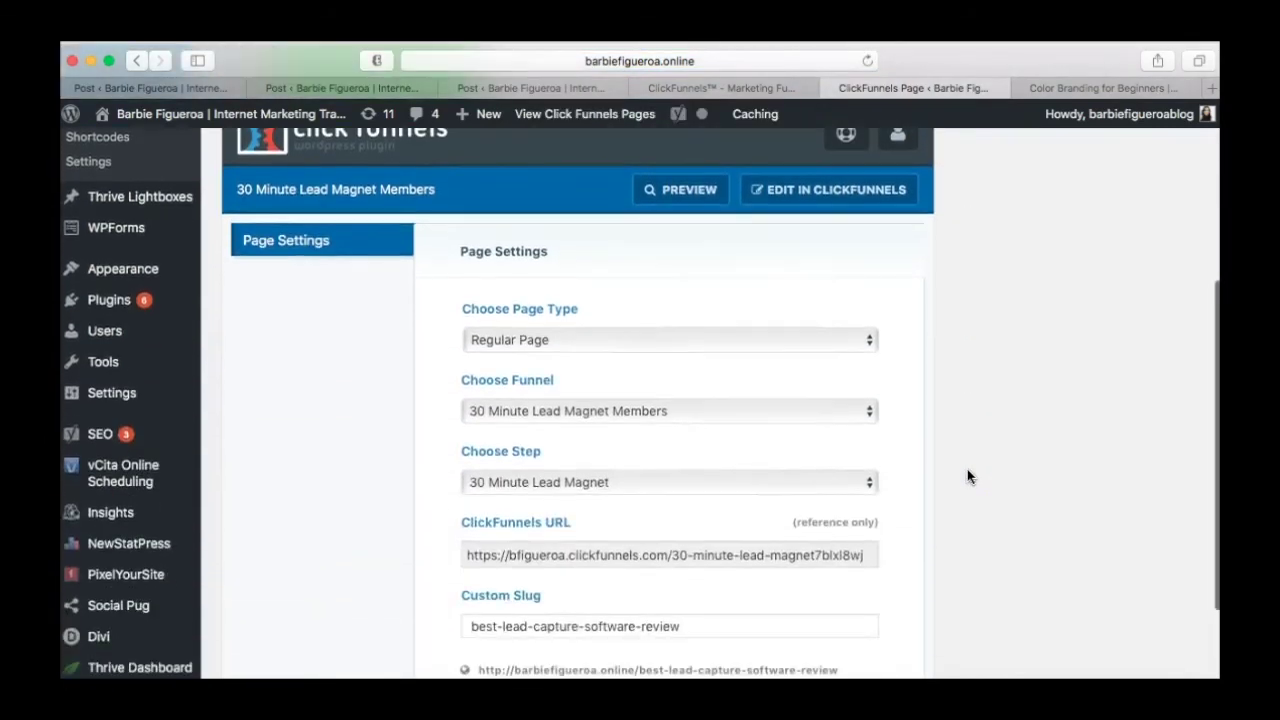
scroll(967, 476, down, 2)
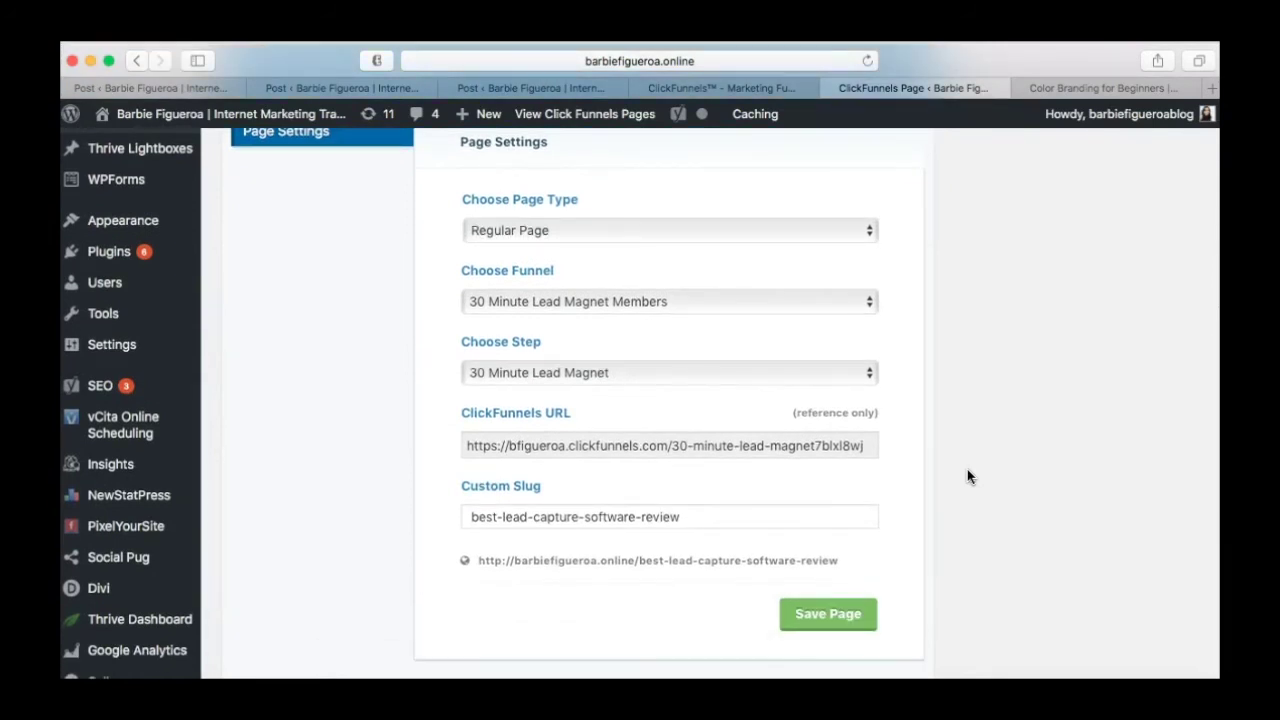
scroll(967, 476, up, 2)
scroll(950, 478, down, 1)
click(937, 480)
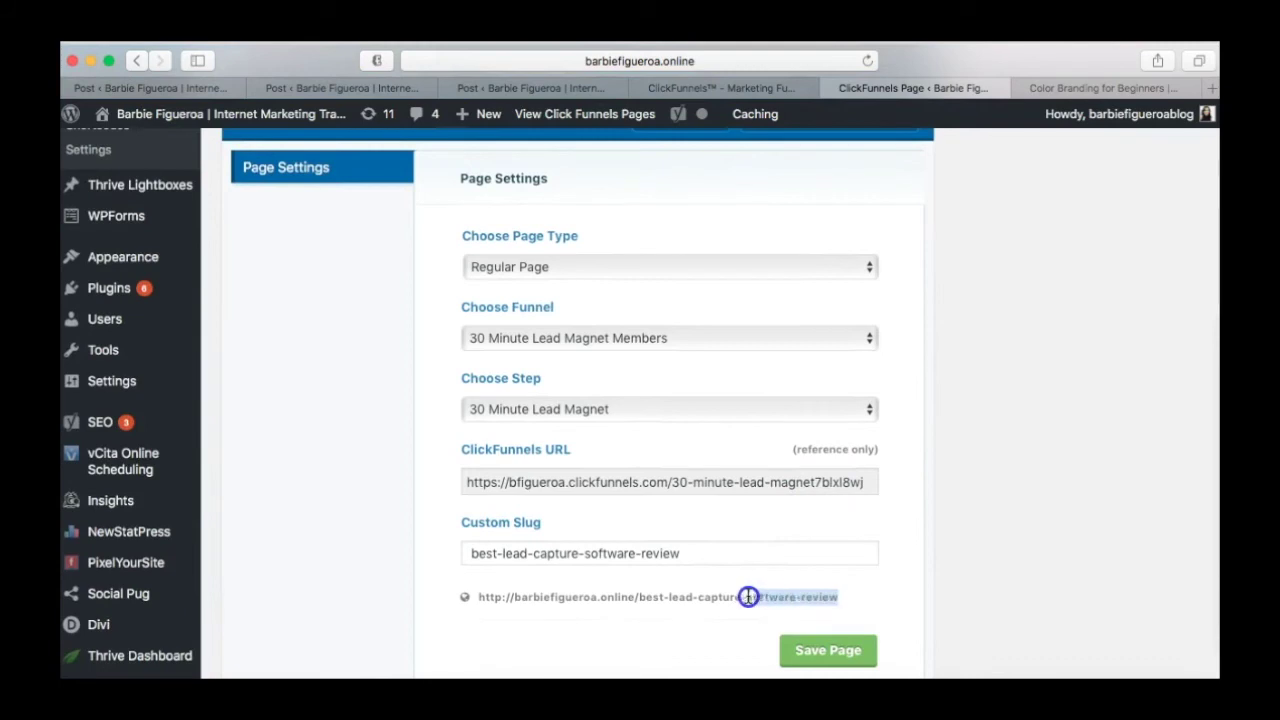
drag(513, 605, 470, 597)
key(super+c)
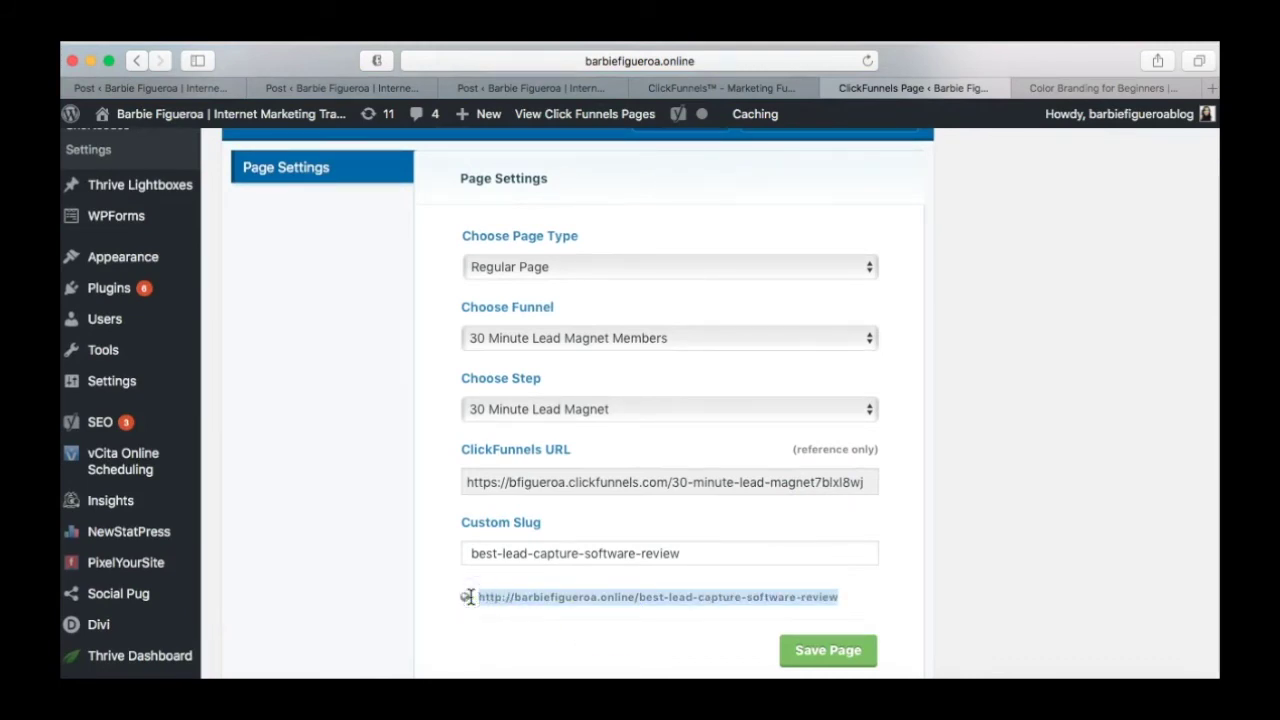
Step: Load the copied /best-lead-capture-software-review address in place of the Color Branding for Beginners page, highlighting the domain portion of the URL
click(1100, 88)
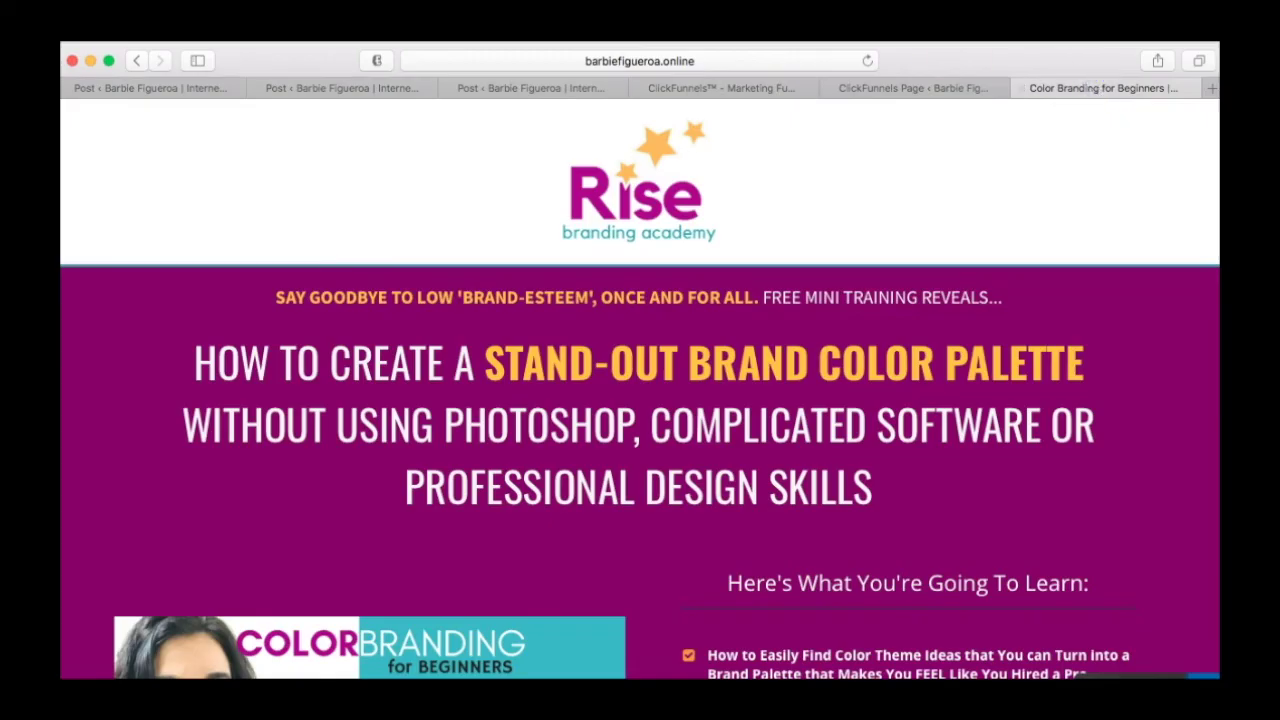
click(830, 60)
key(super+v)
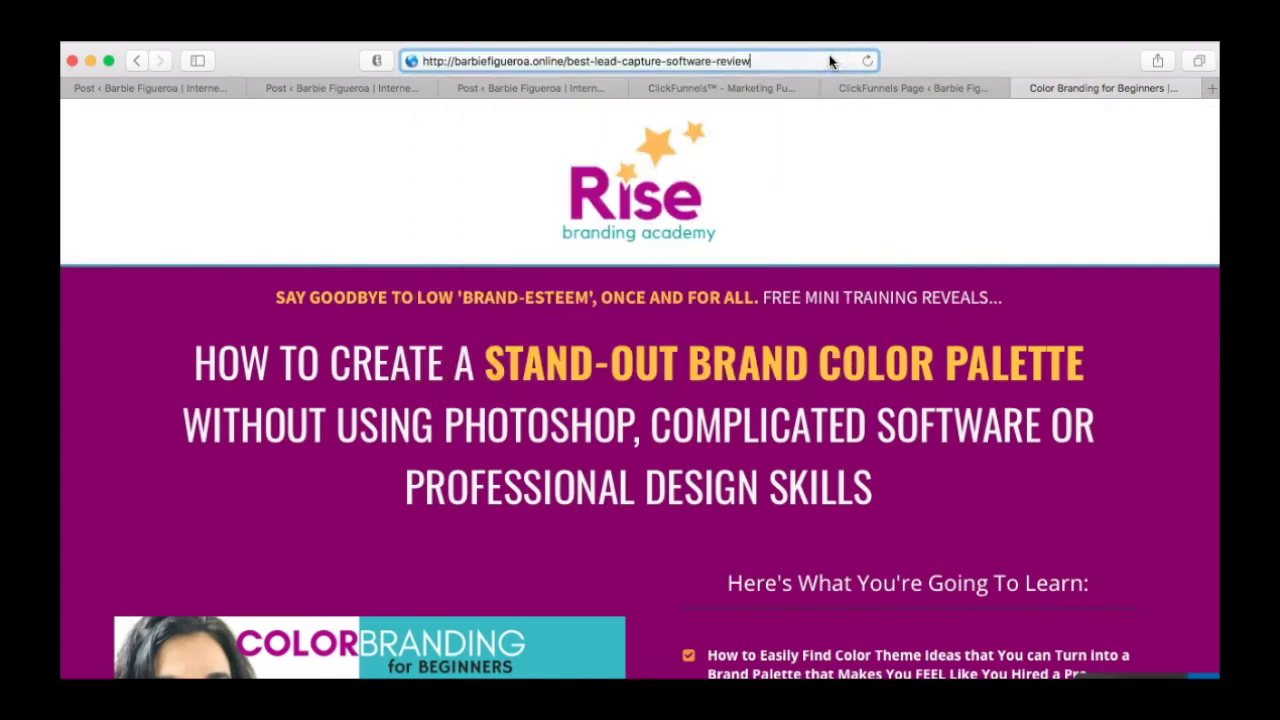
drag(566, 61, 418, 61)
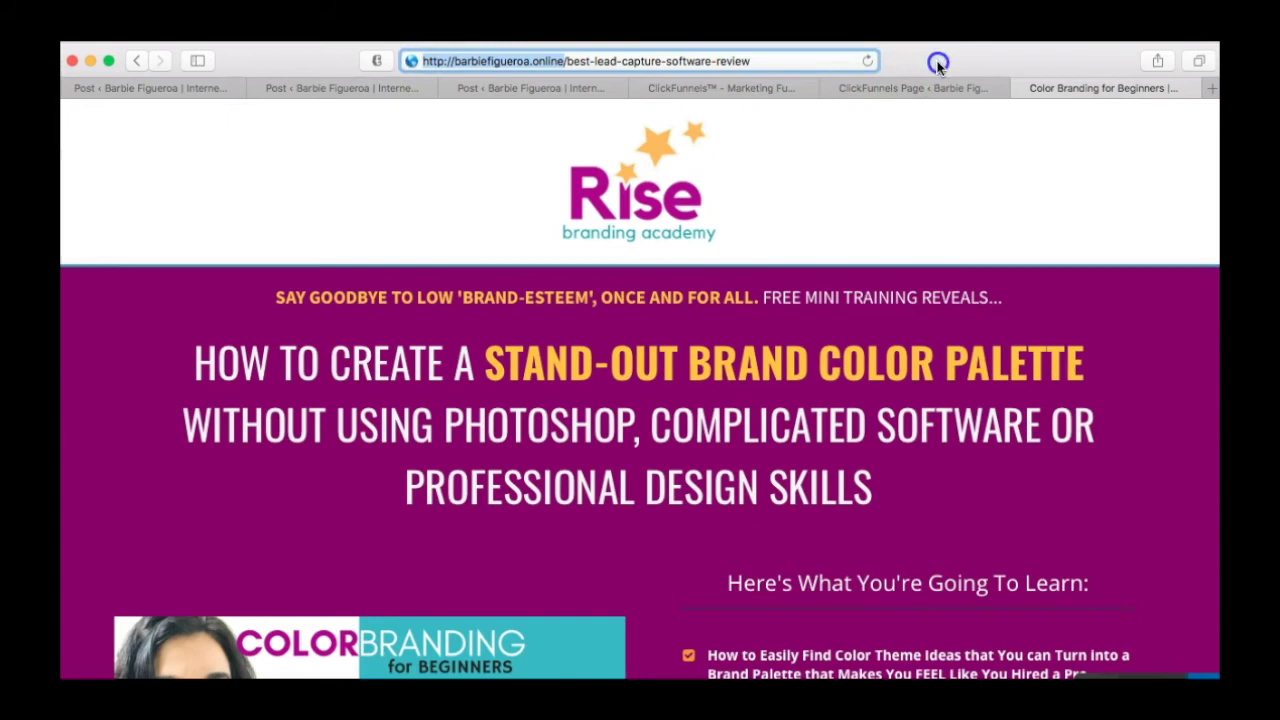
key(Return)
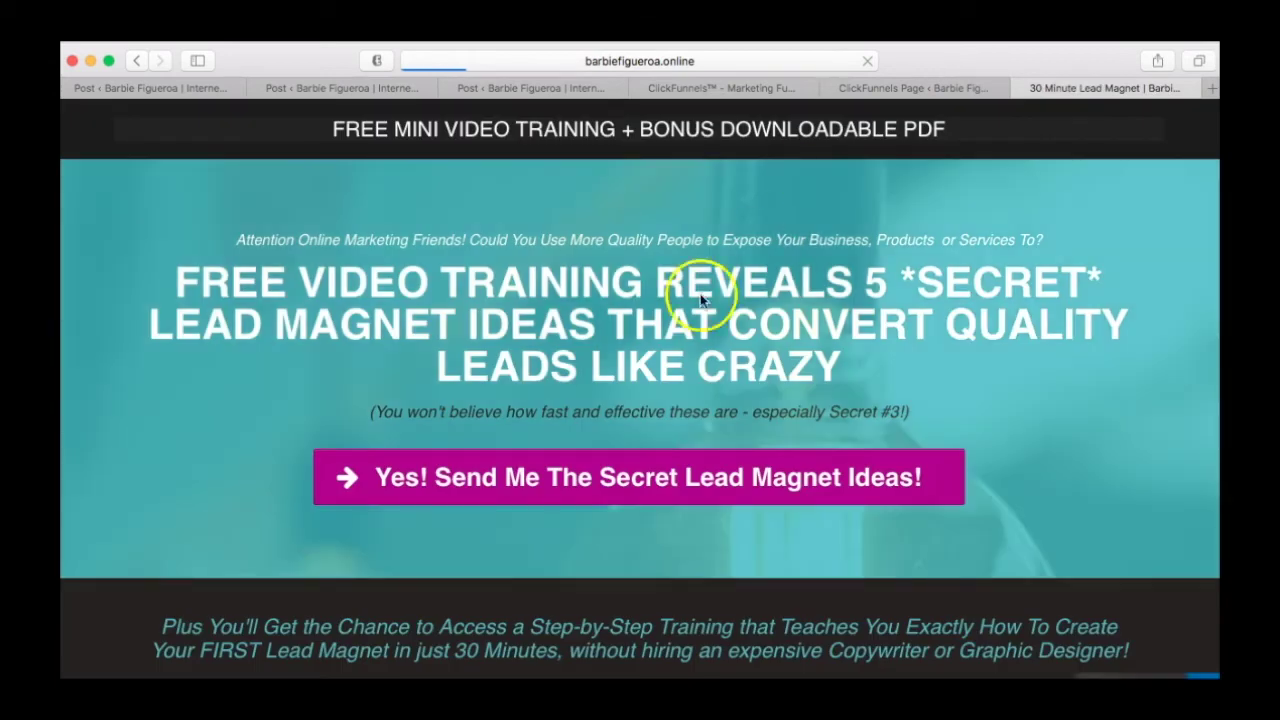
Step: Look through the published 30 Minute Lead Magnet landing page and check its opt-in popup form, closing it without submitting
scroll(1025, 440, down, 6)
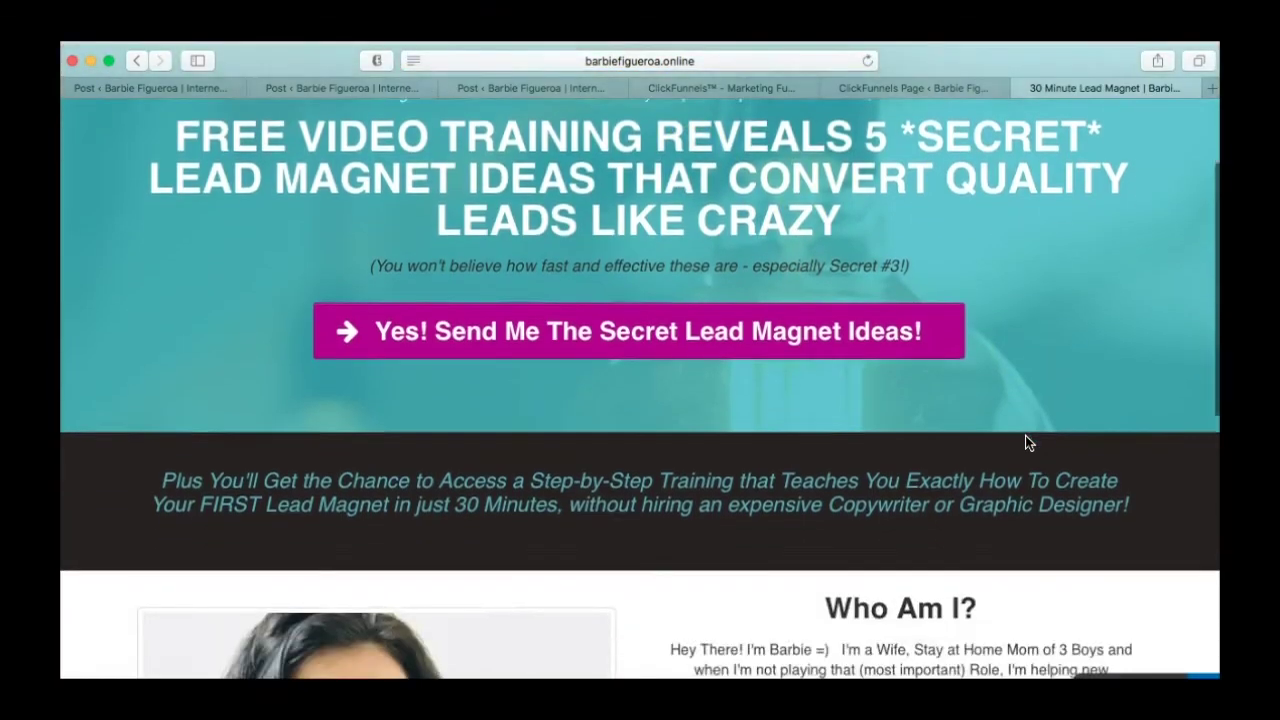
scroll(1025, 440, down, 7)
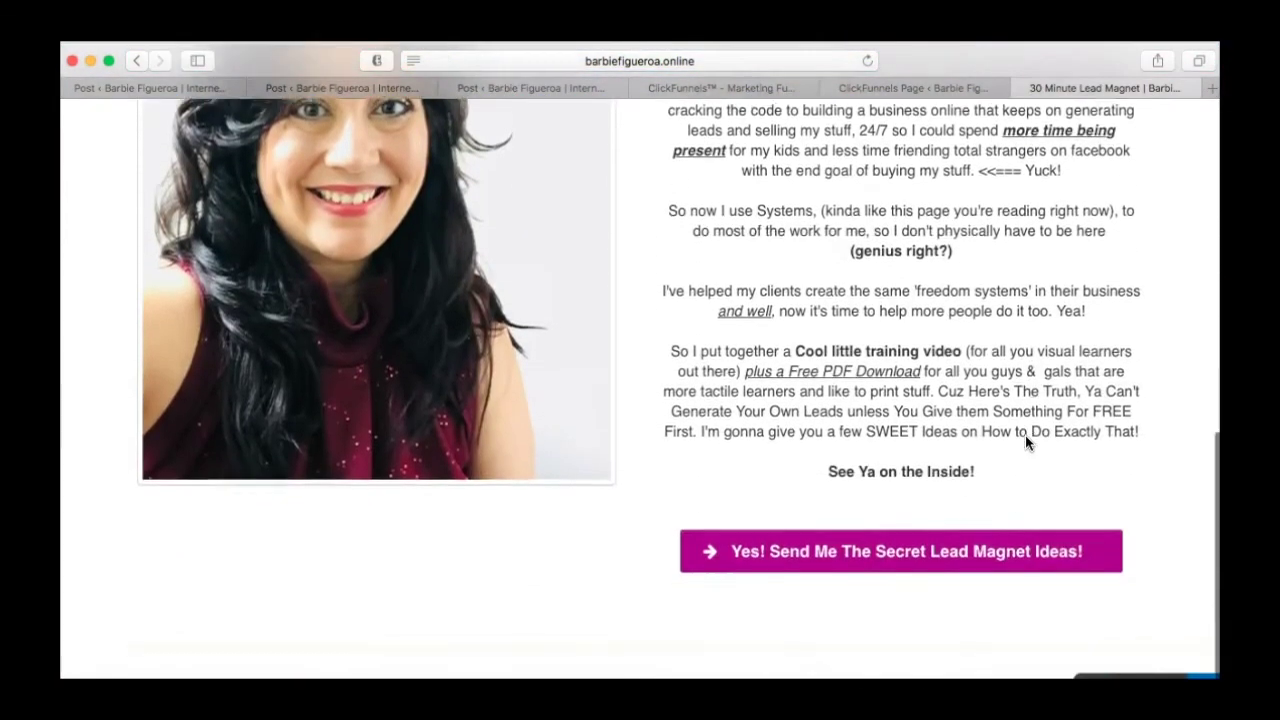
scroll(1025, 440, up, 13)
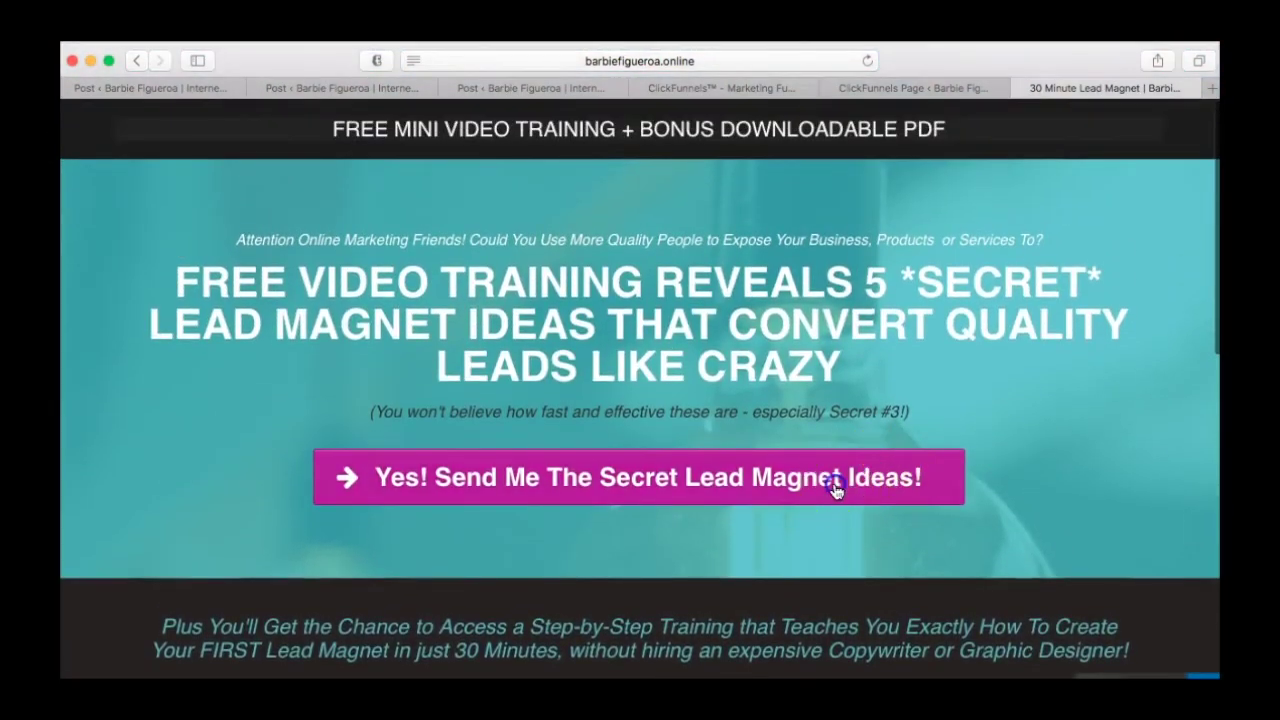
click(837, 484)
click(1008, 518)
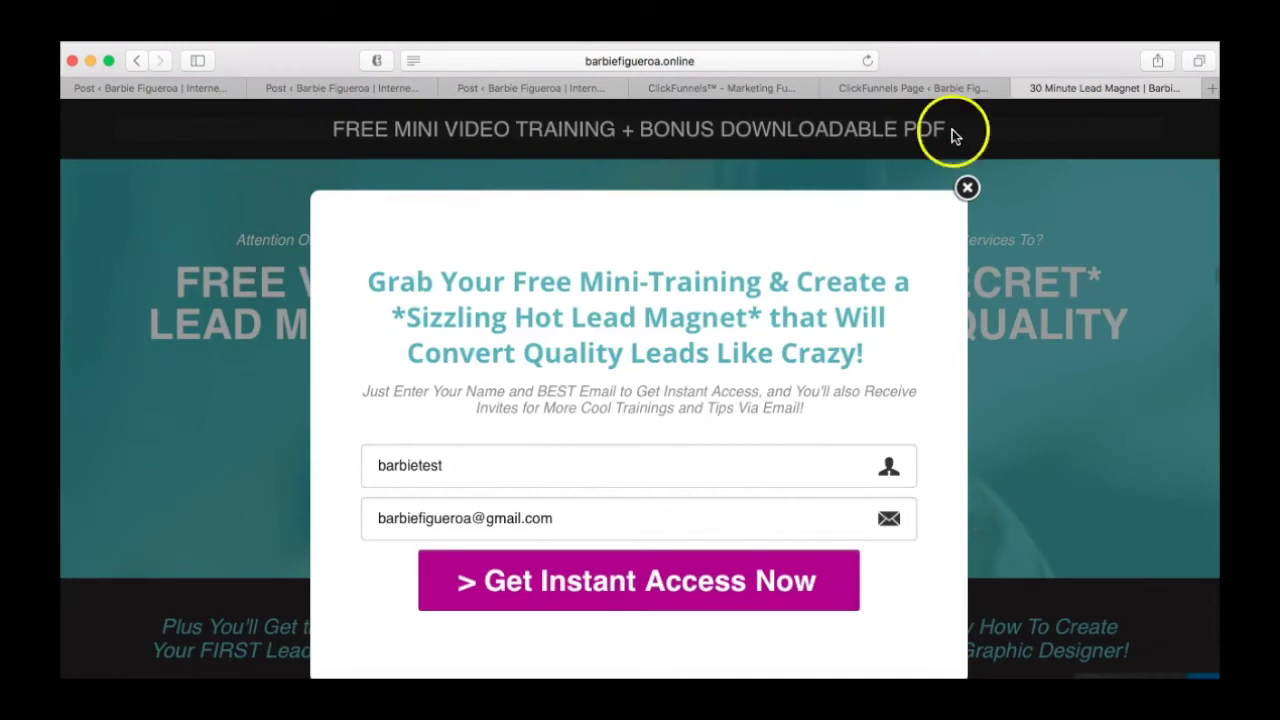
click(967, 188)
scroll(1060, 310, down, 2)
scroll(1060, 310, up, 2)
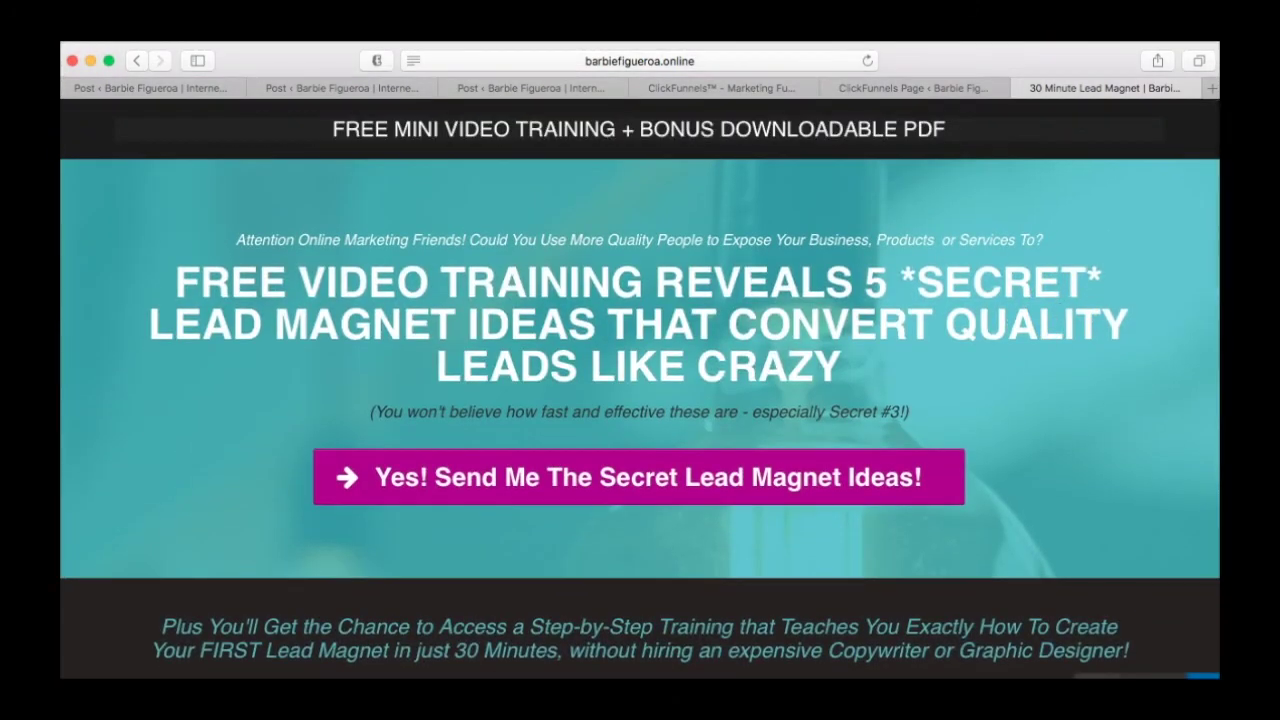
Step: Return to the WordPress settings of the 30 Minute Lead Magnet Members page and review its save status and options
click(892, 90)
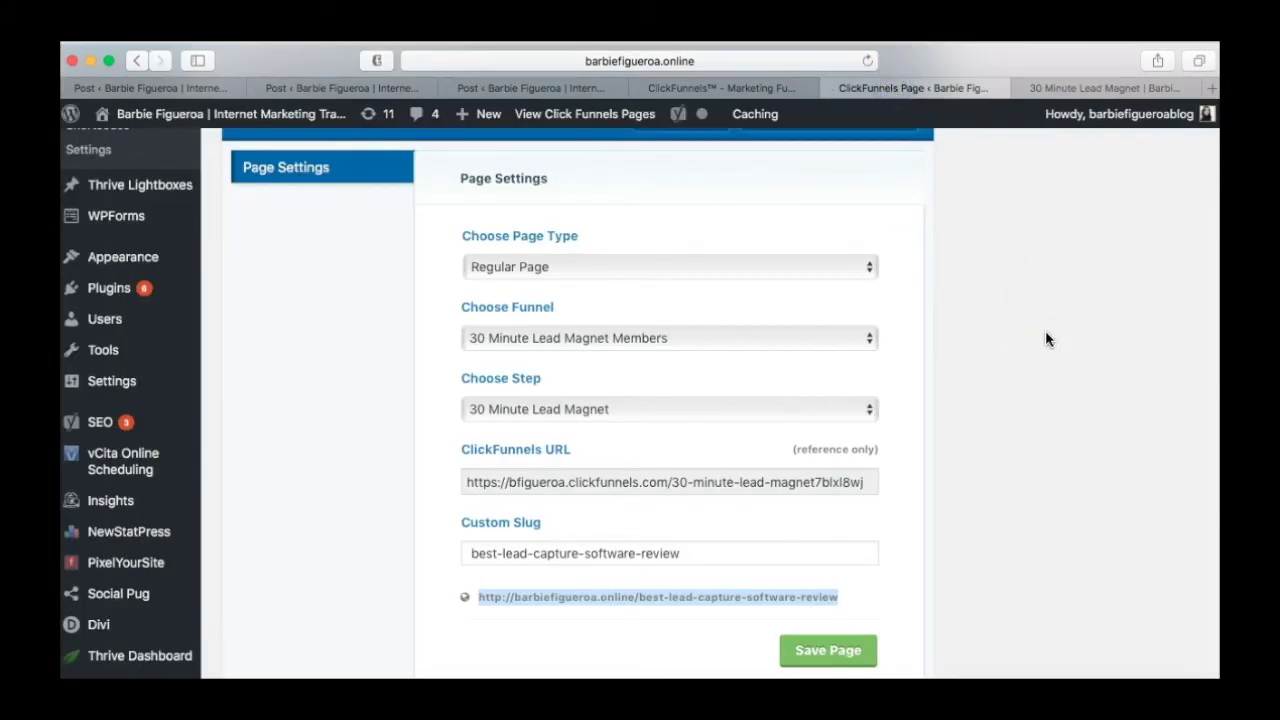
scroll(1046, 335, up, 4)
scroll(1046, 335, up, 3)
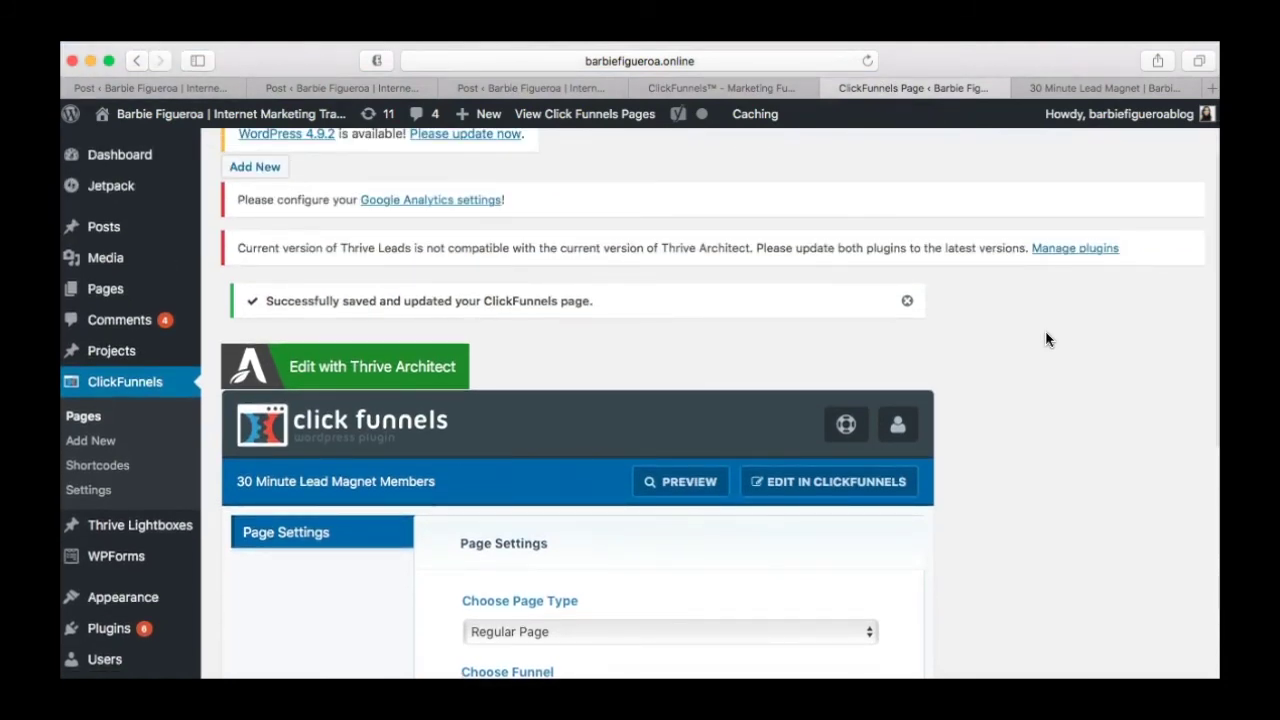
scroll(1046, 340, down, 3)
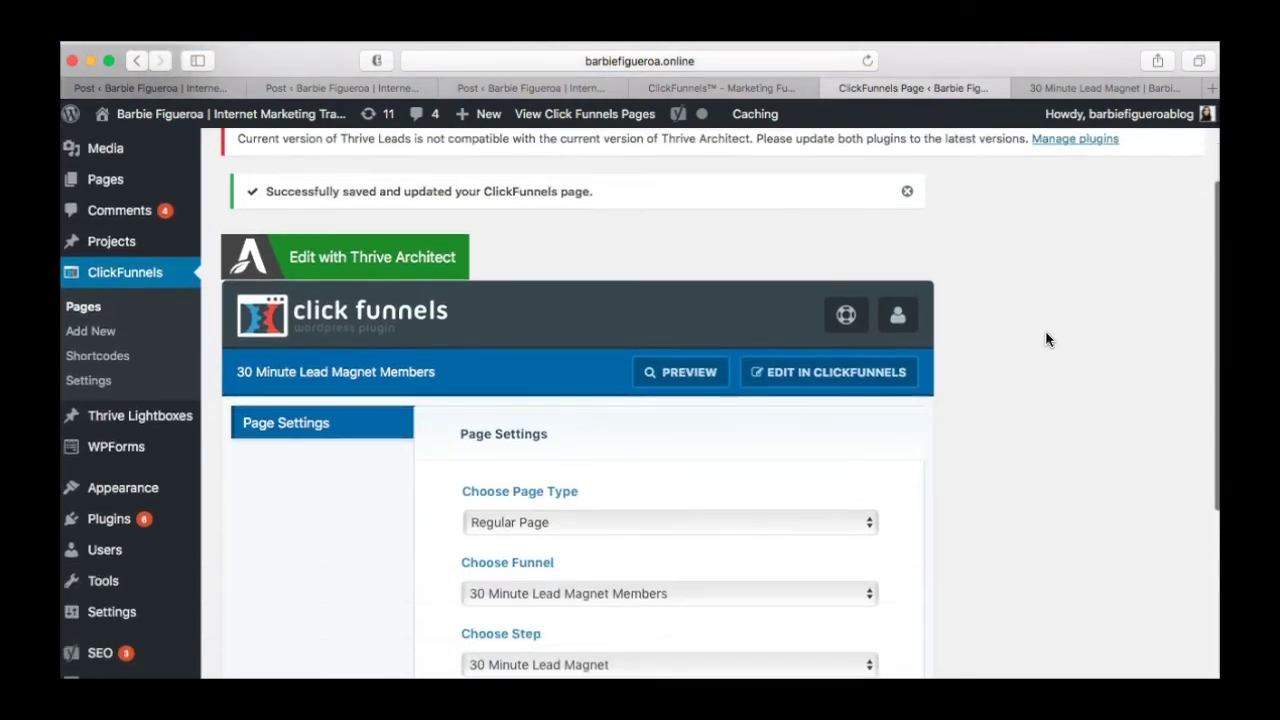
scroll(1046, 340, down, 2)
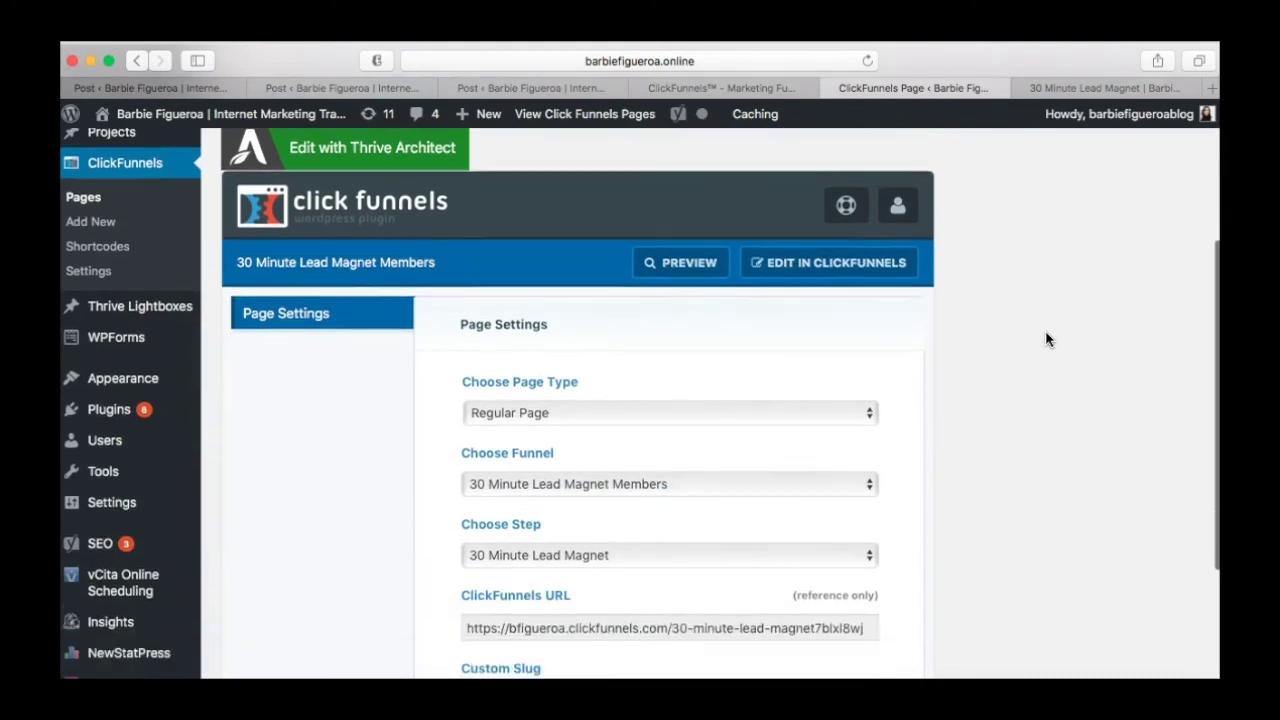
click(1025, 370)
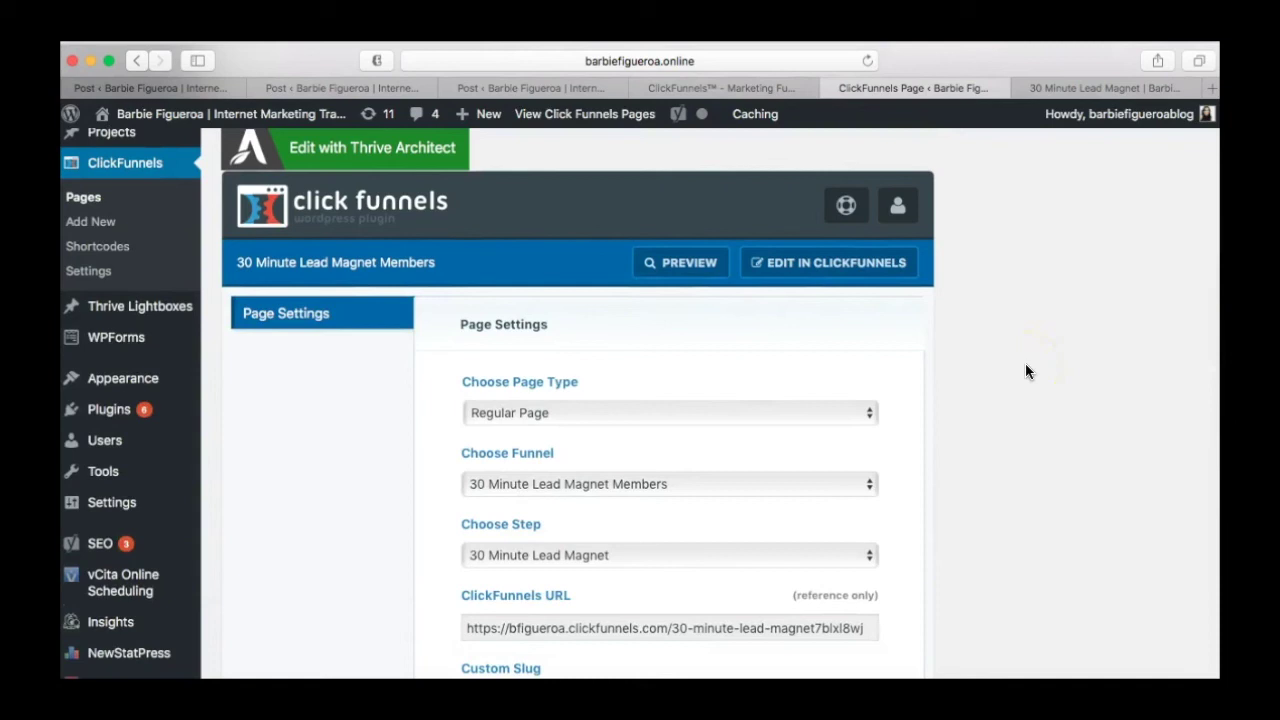
Step: View the 30 Minute Lead Magnet funnel step and its page editing option in ClickFunnels, and return to the WordPress page settings
click(852, 264)
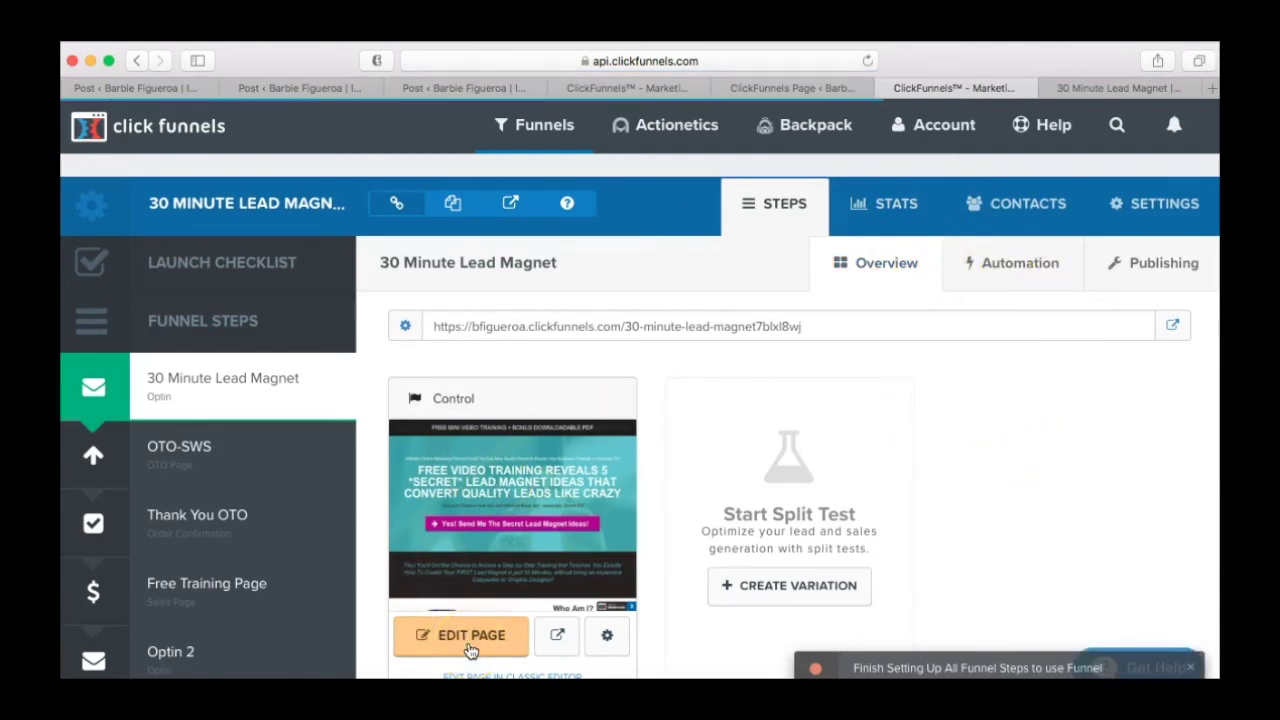
click(470, 648)
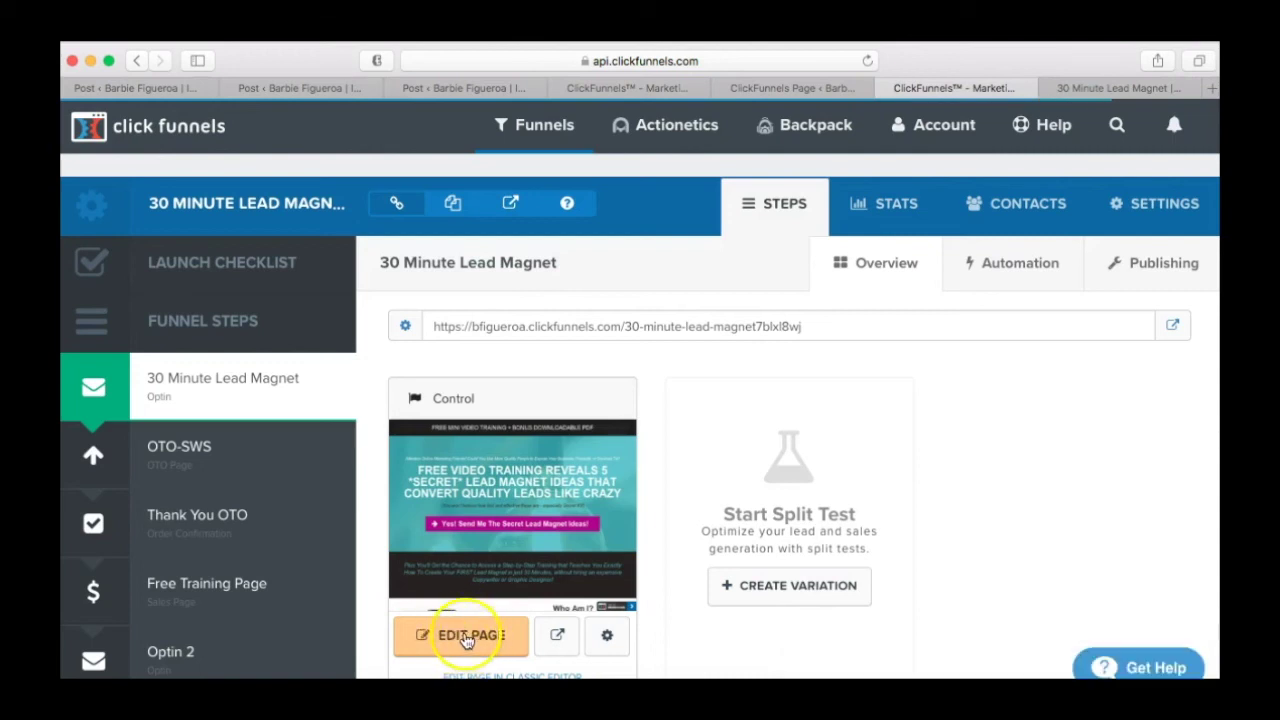
click(779, 90)
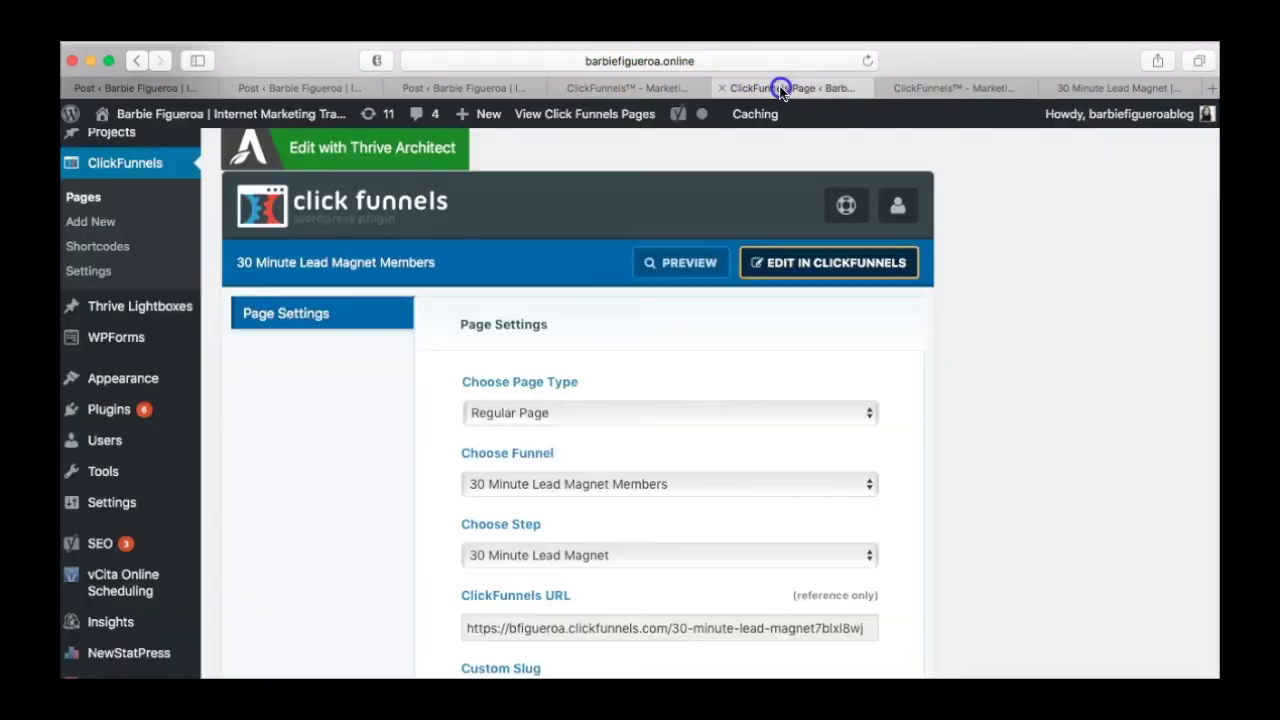